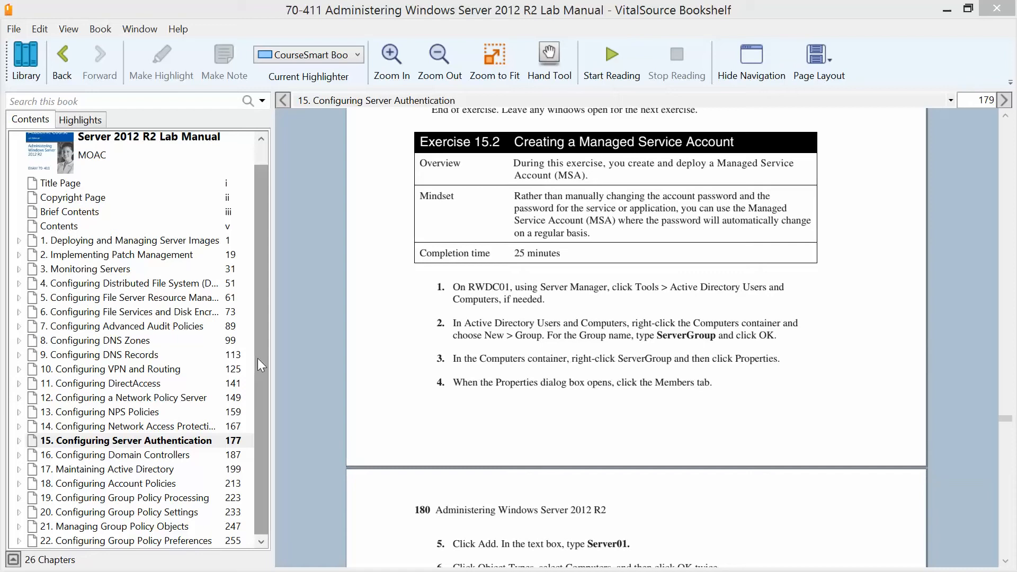
# Leave the lab manual, connect to the RWDC01 virtual machine, and open Active Directory Users and Computers.
pyautogui.moveTo(257, 358); pyautogui.dragTo(251, 287)
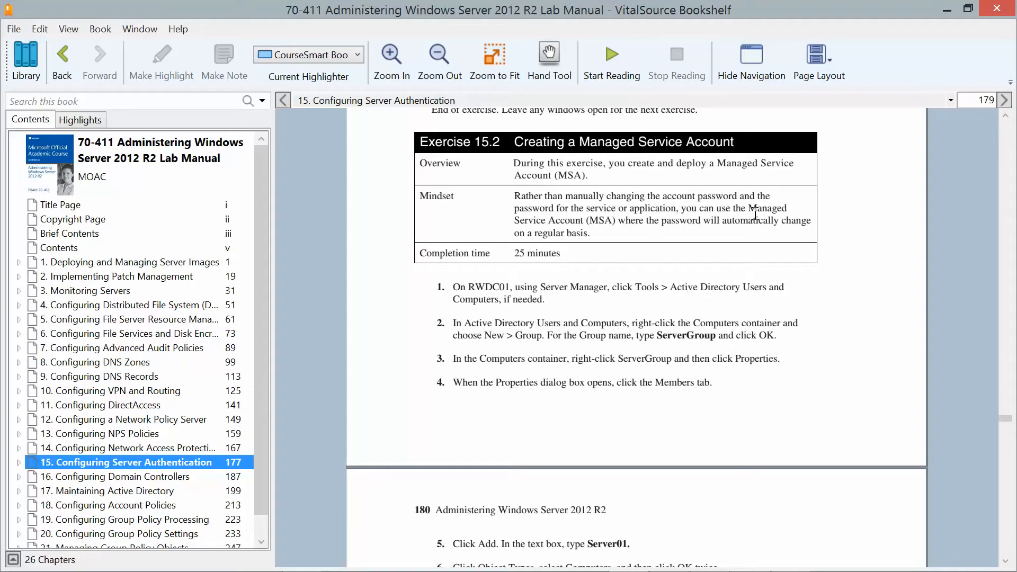
pyautogui.click(946, 8)
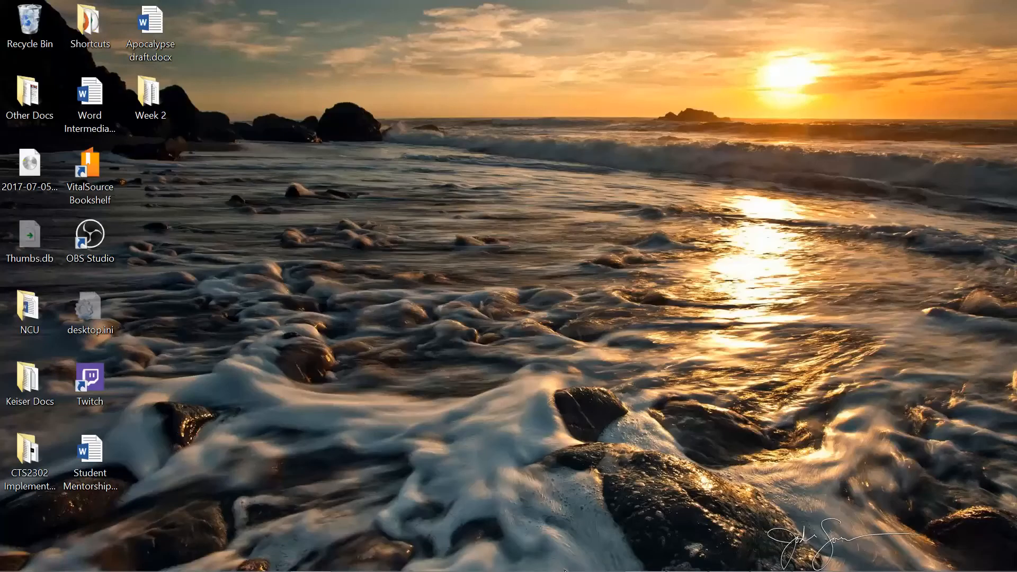
pyautogui.moveTo(685, 567)
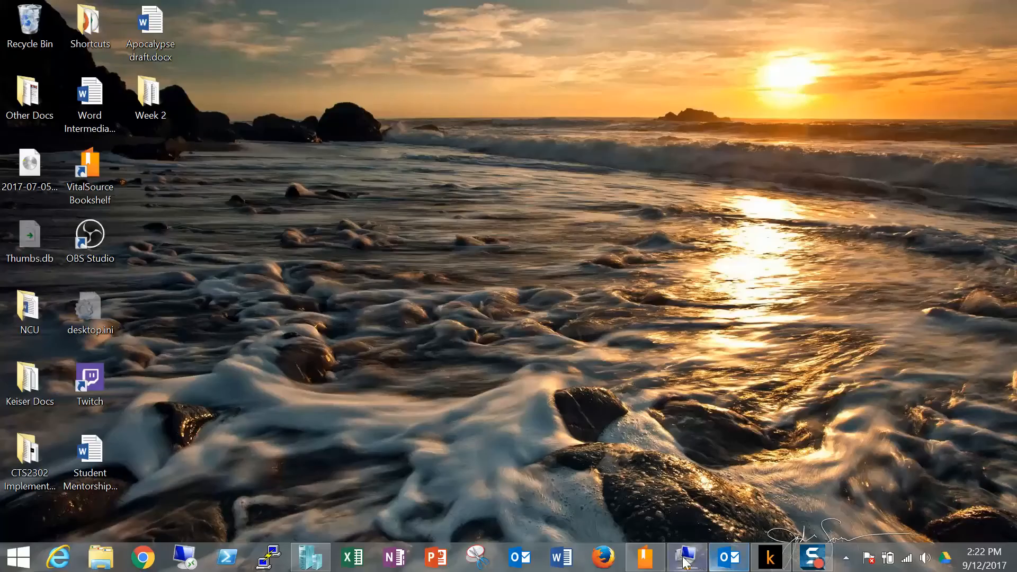
pyautogui.click(685, 562)
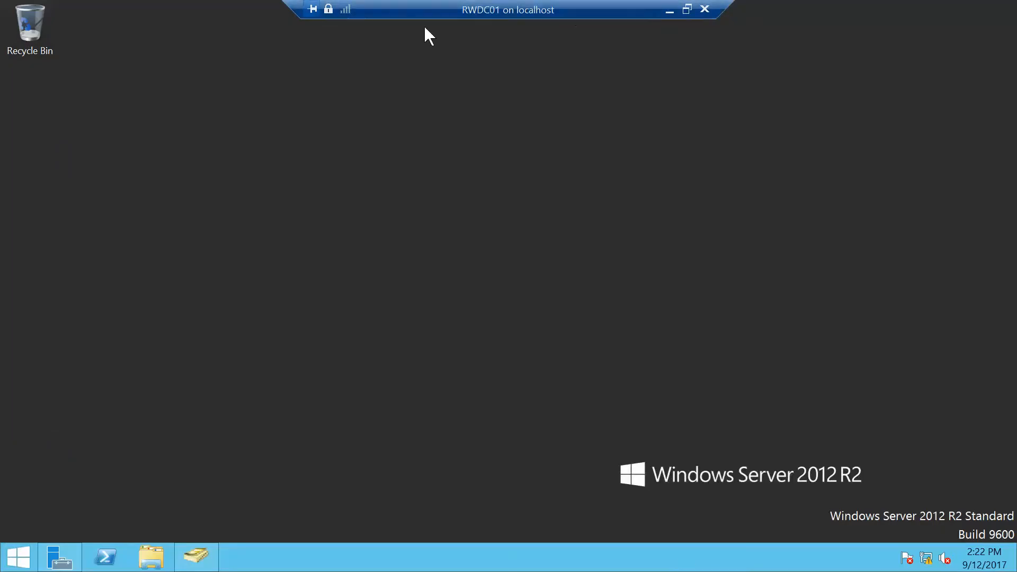
pyautogui.click(197, 561)
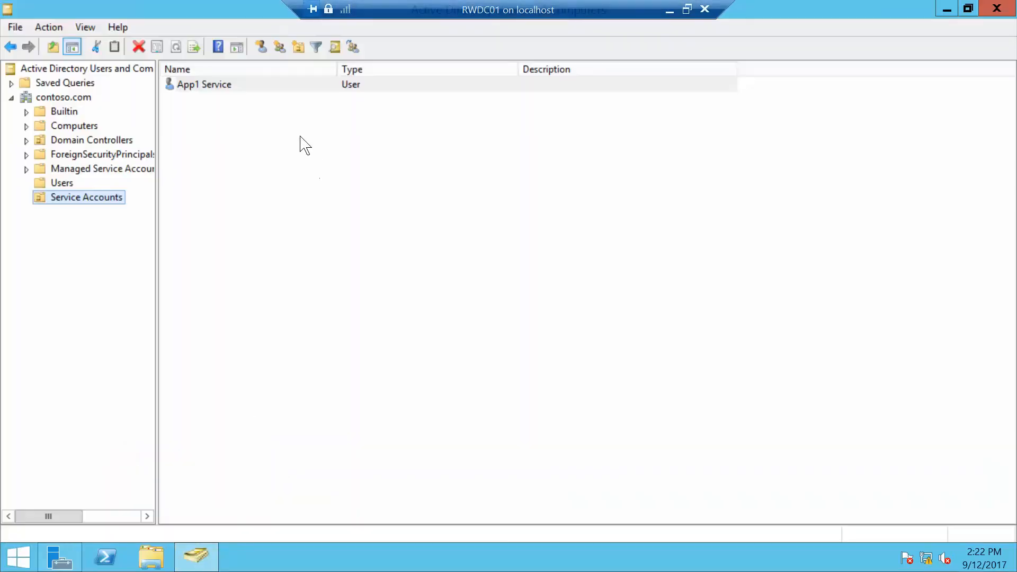
pyautogui.moveTo(236, 15)
pyautogui.mouseDown()
pyautogui.moveTo(245, 96)
pyautogui.moveTo(236, 7)
pyautogui.moveTo(227, 7)
pyautogui.mouseUp()
# Create a new global security group named ServerGroup in the Computers container of contoso.com.
pyautogui.click(26, 126)
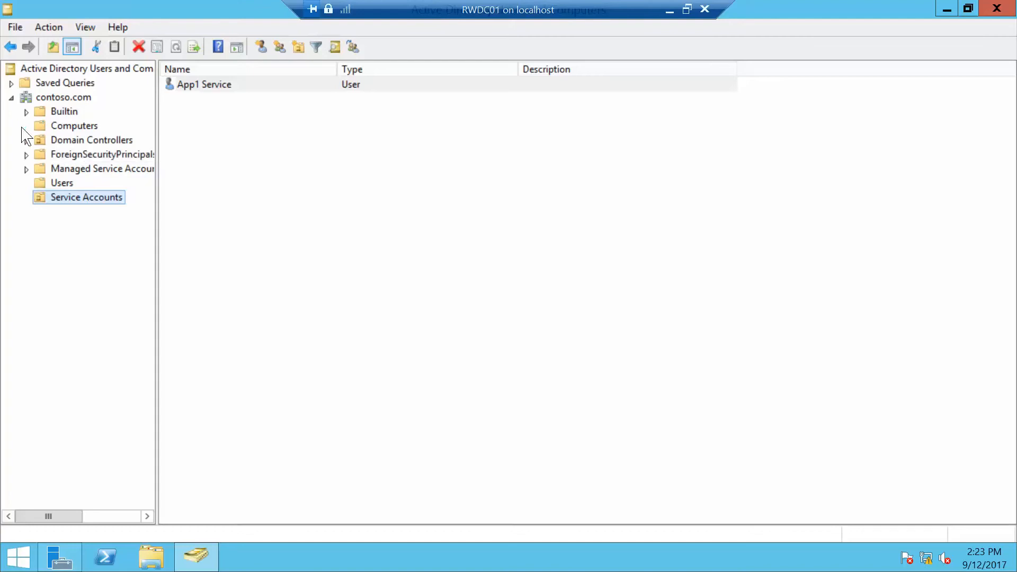
pyautogui.click(76, 128)
pyautogui.rightClick(77, 132)
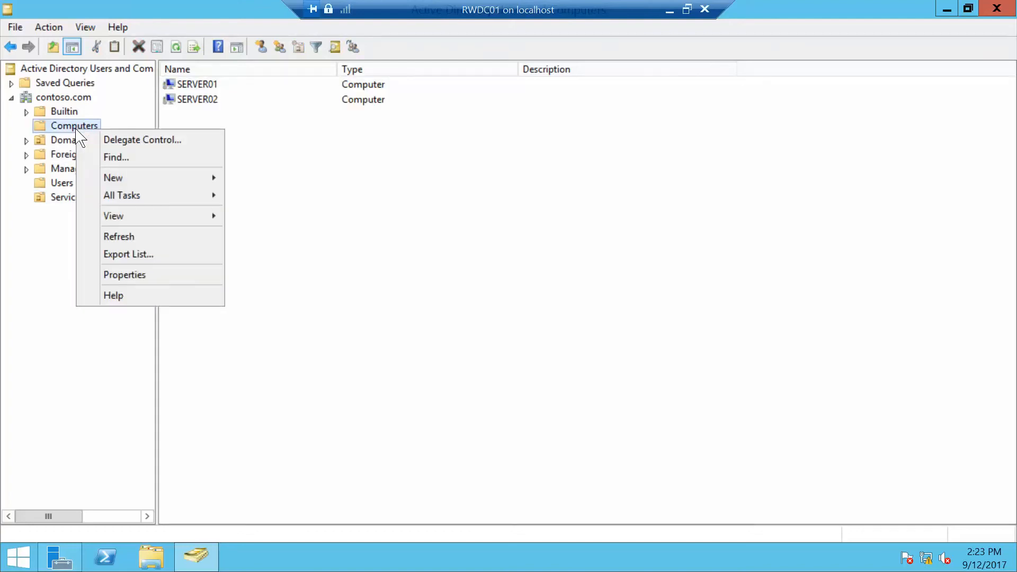
pyautogui.moveTo(132, 182)
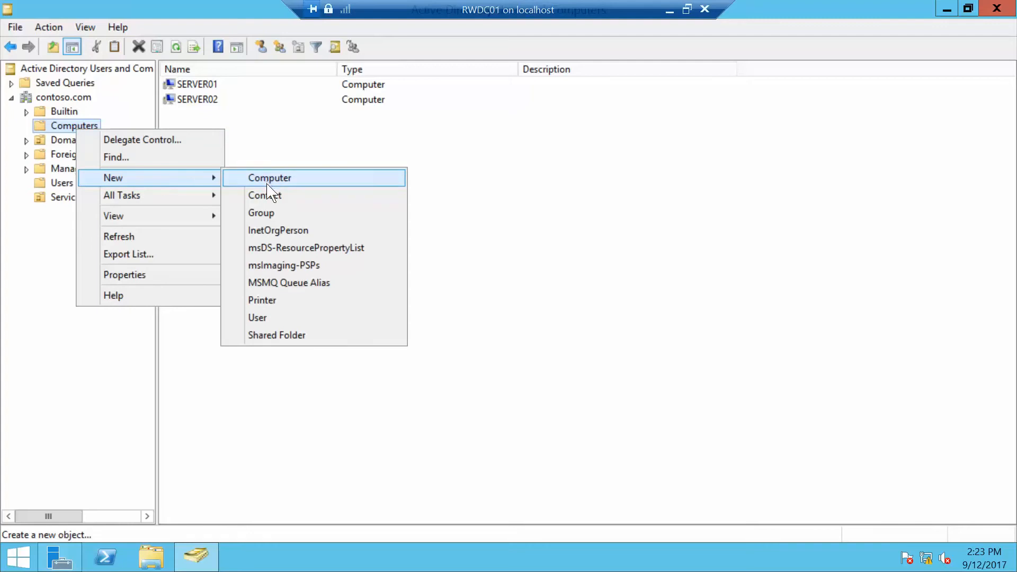
pyautogui.click(260, 213)
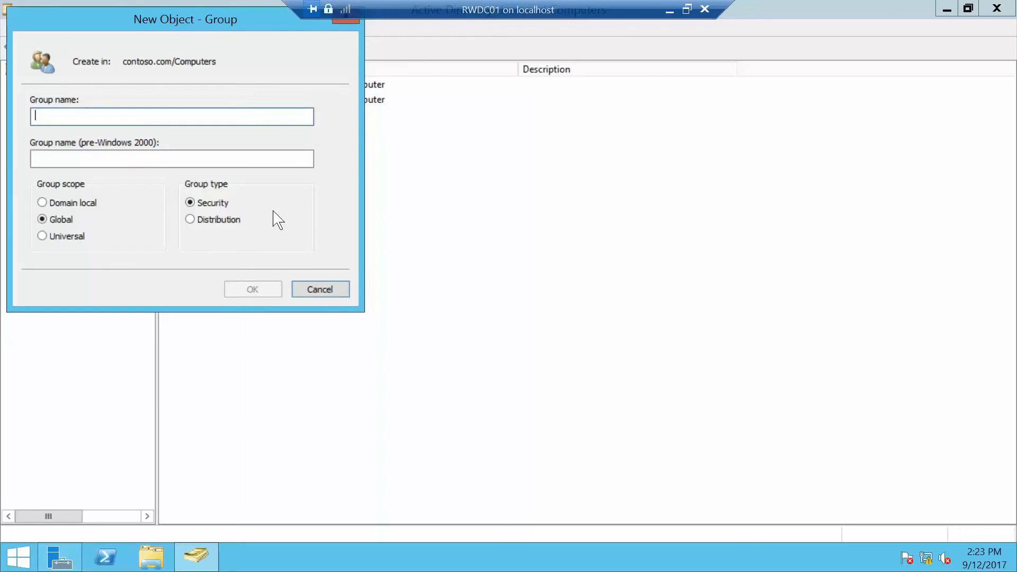
pyautogui.write('Server')
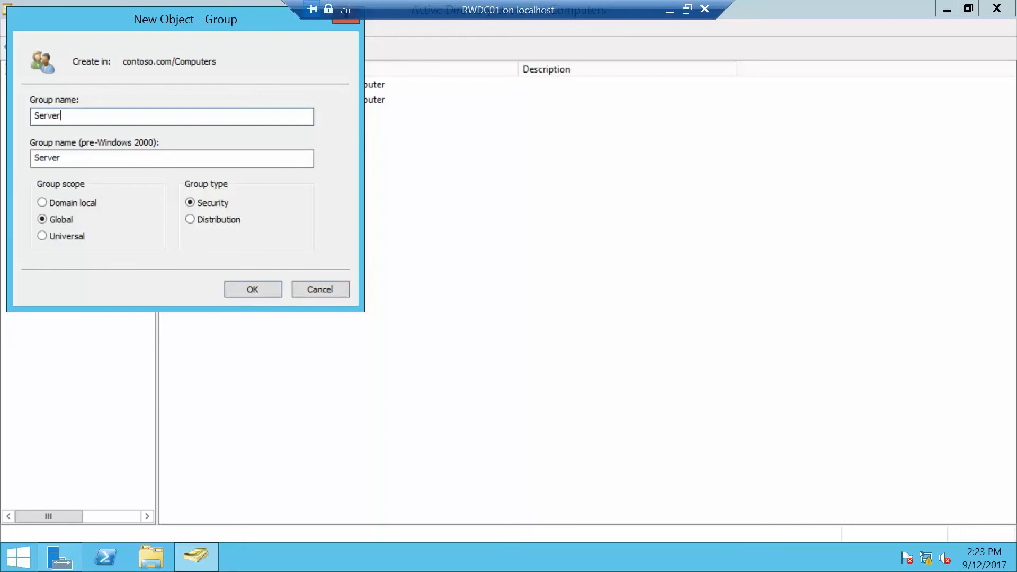
pyautogui.write('Group')
pyautogui.click(266, 291)
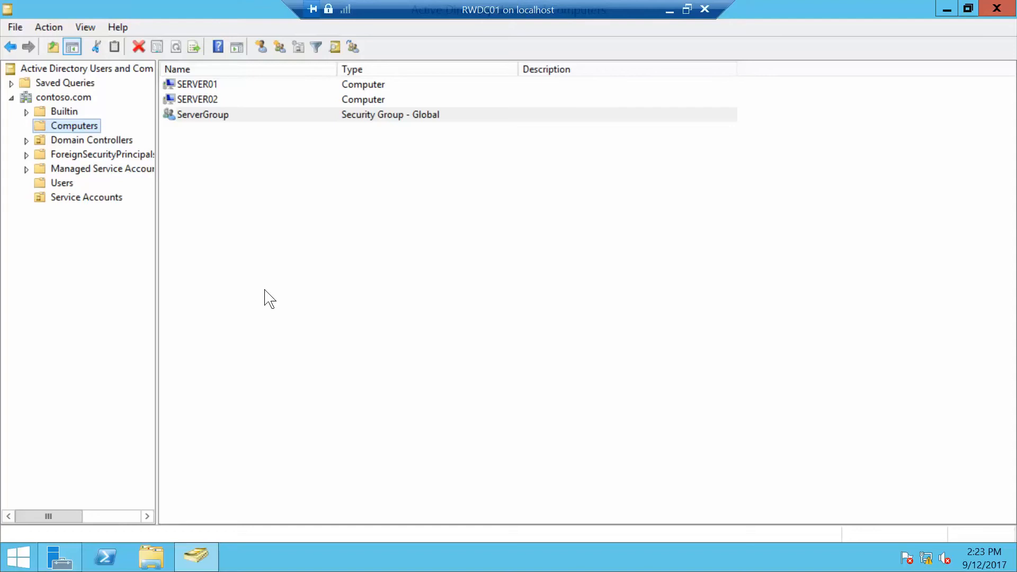
# Open the properties of ServerGroup at its Members page.
pyautogui.click(207, 120)
pyautogui.rightClick(208, 121)
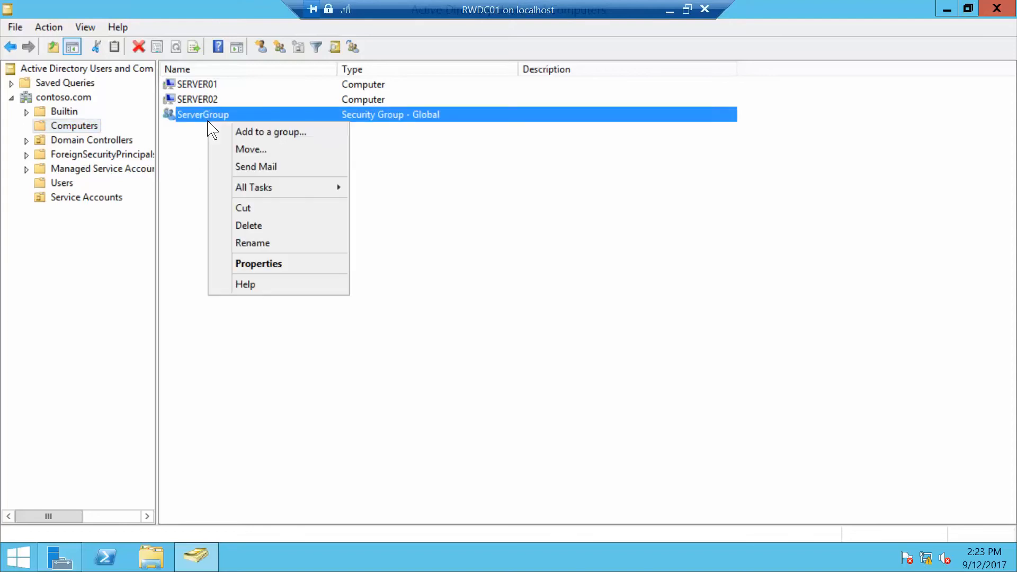
pyautogui.click(261, 266)
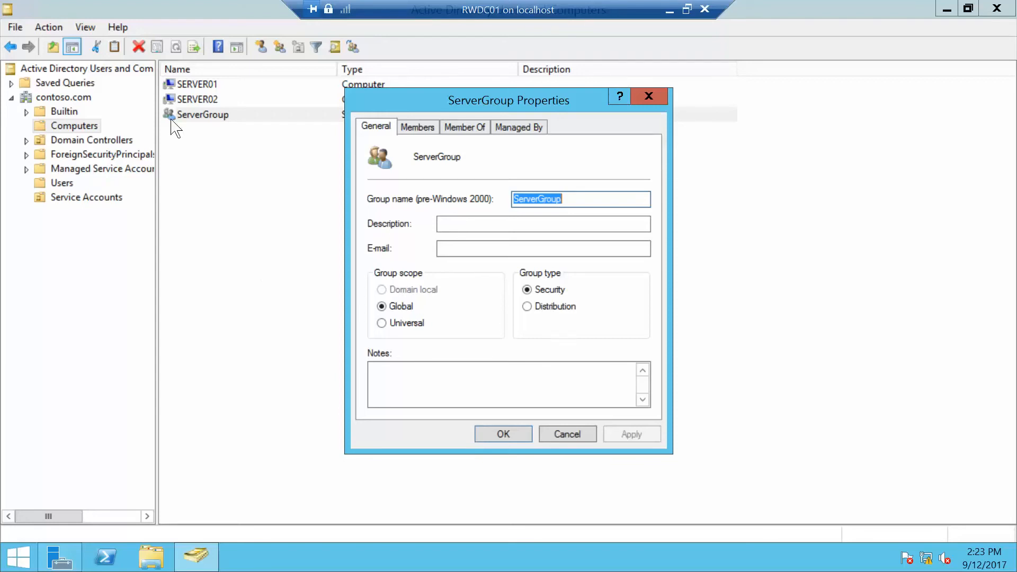
pyautogui.click(416, 128)
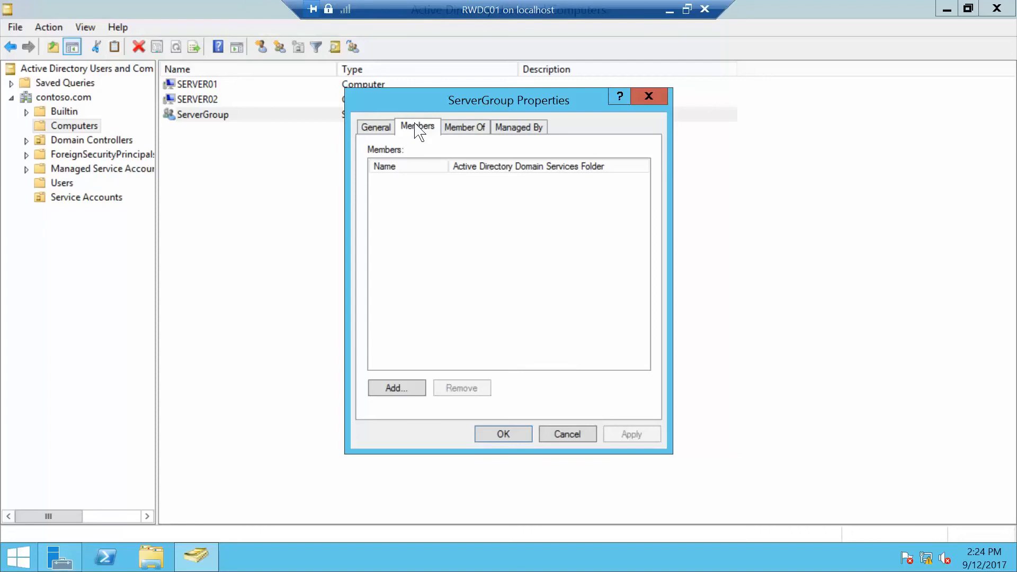
# Add the computer server01 as a member of ServerGroup, including Computers in the searched object types, and confirm.
pyautogui.click(408, 388)
pyautogui.write('ser')
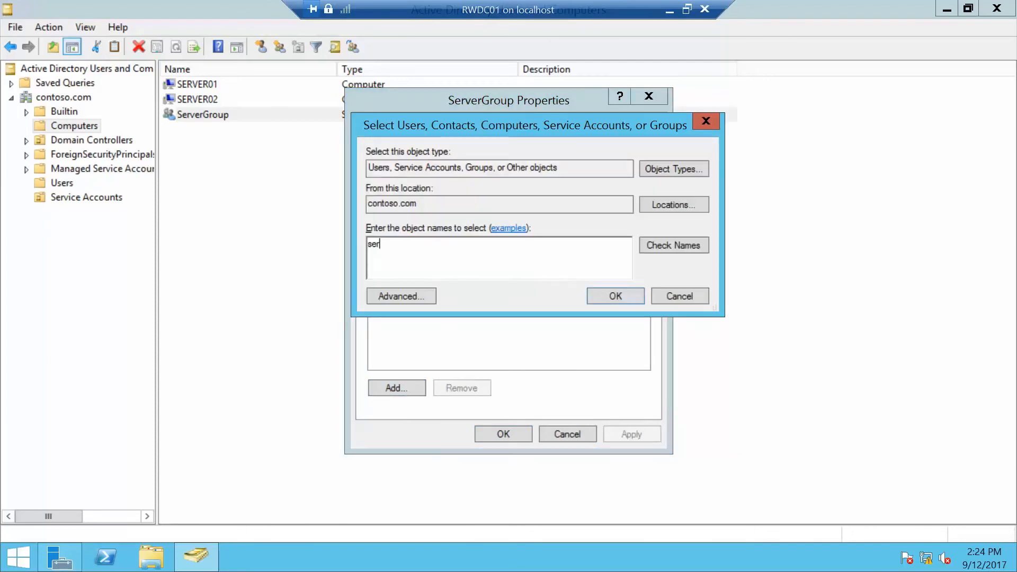
pyautogui.write('ver01')
pyautogui.click(681, 247)
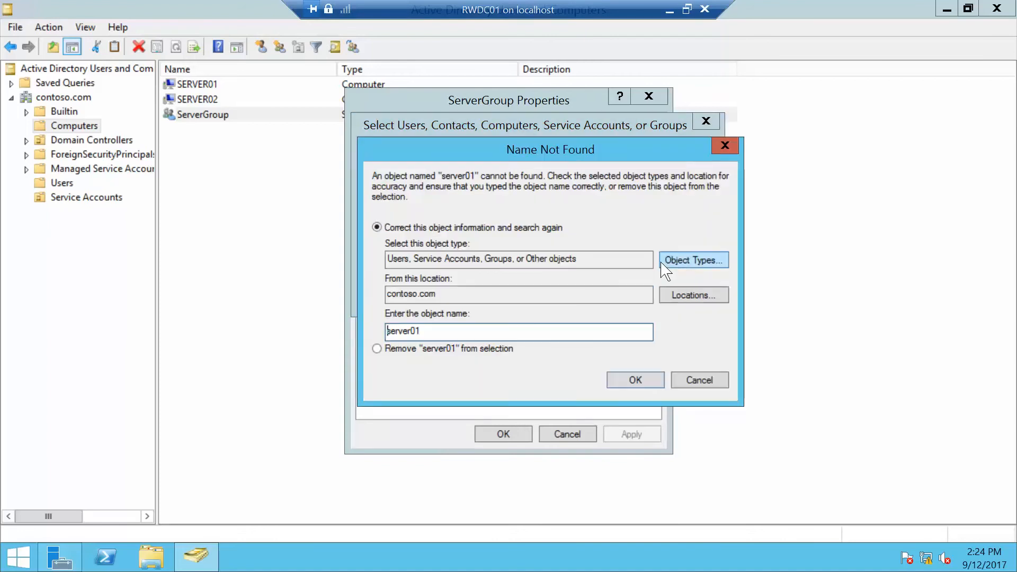
pyautogui.click(723, 150)
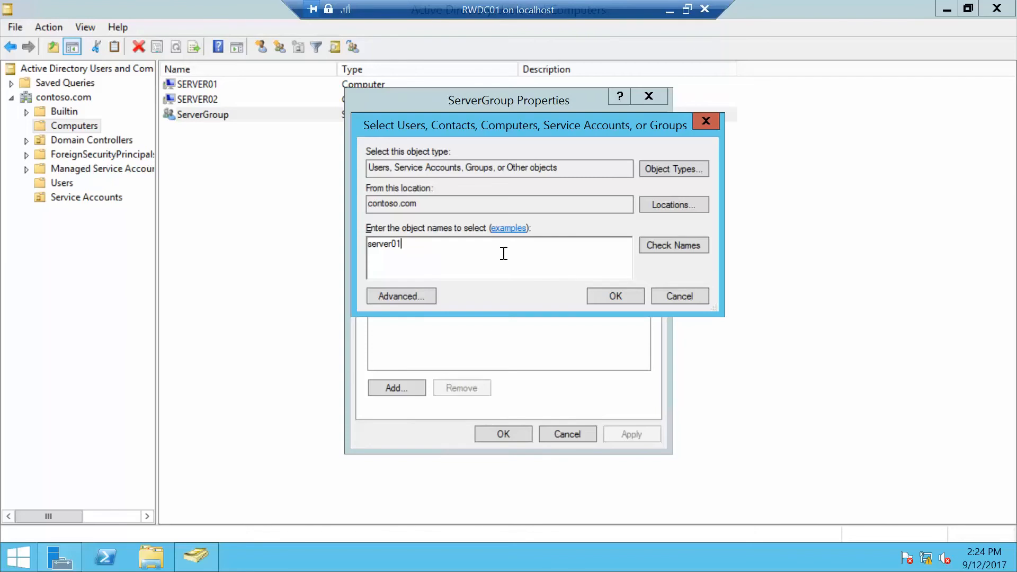
pyautogui.click(668, 169)
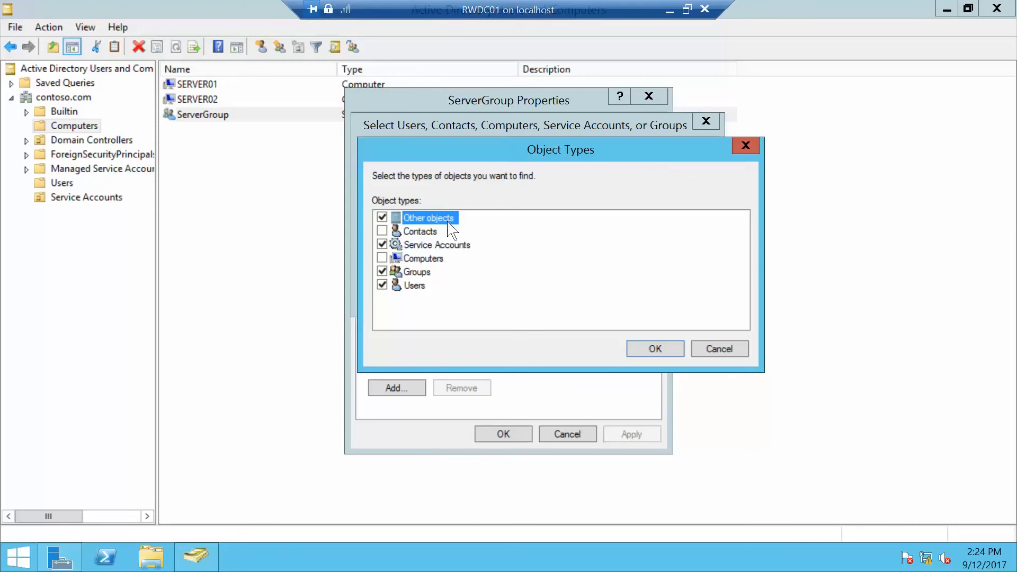
pyautogui.click(382, 258)
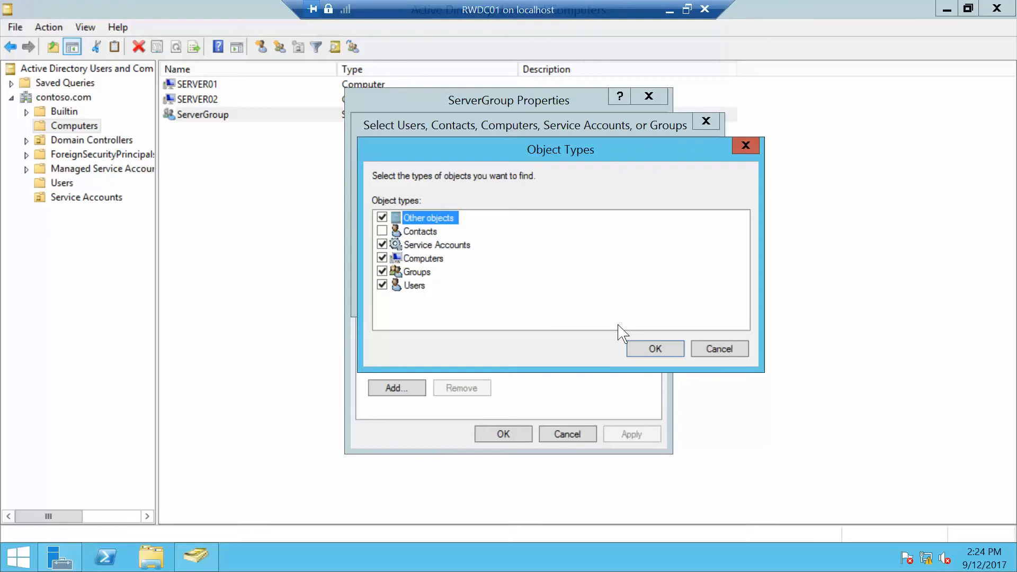
pyautogui.click(654, 346)
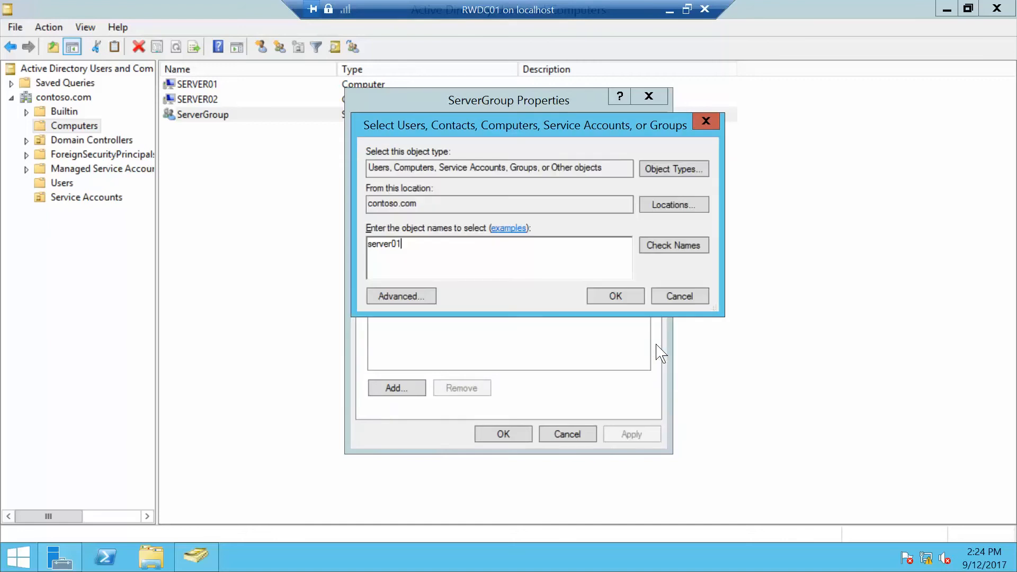
pyautogui.click(666, 247)
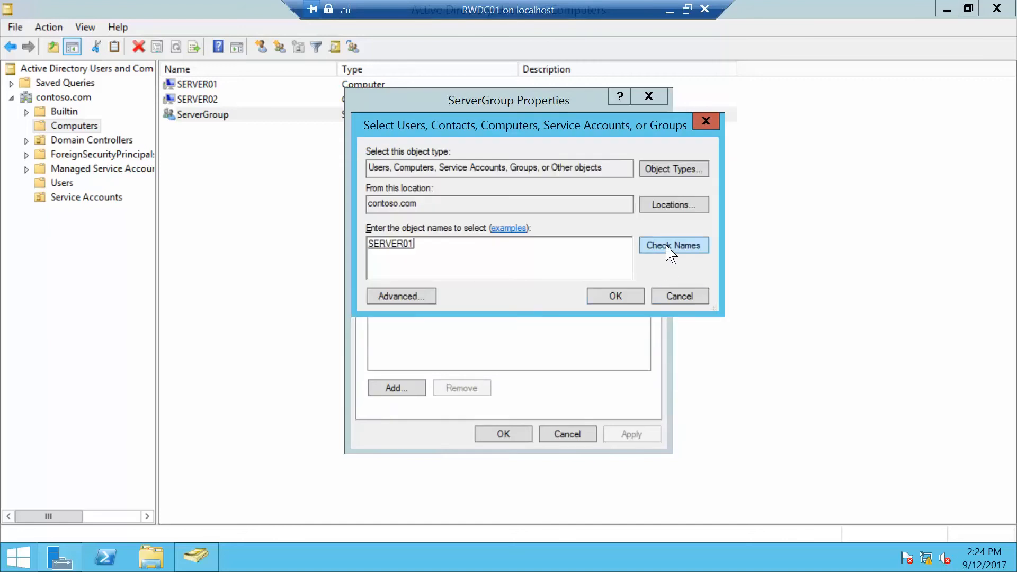
pyautogui.click(628, 296)
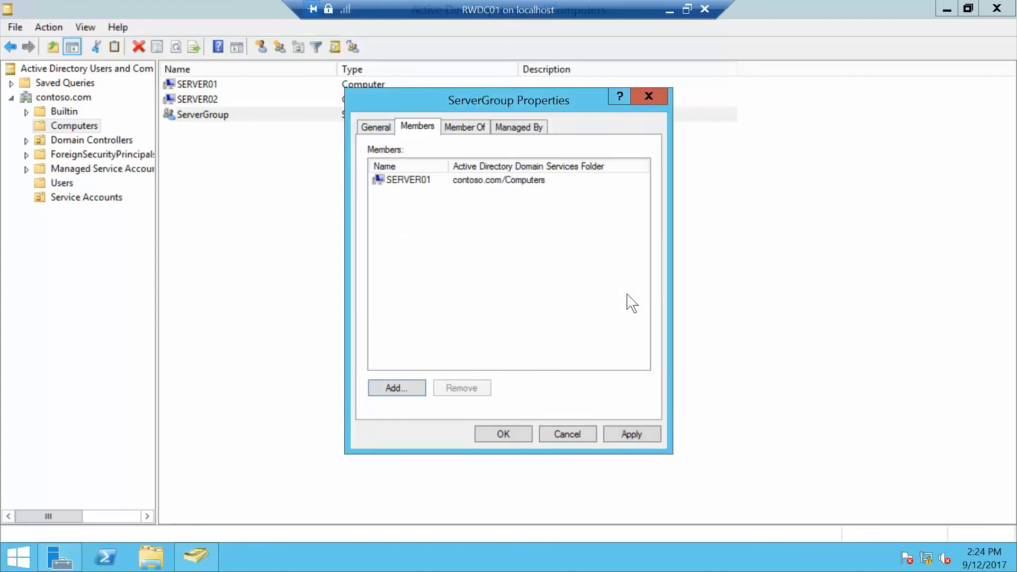
pyautogui.click(525, 433)
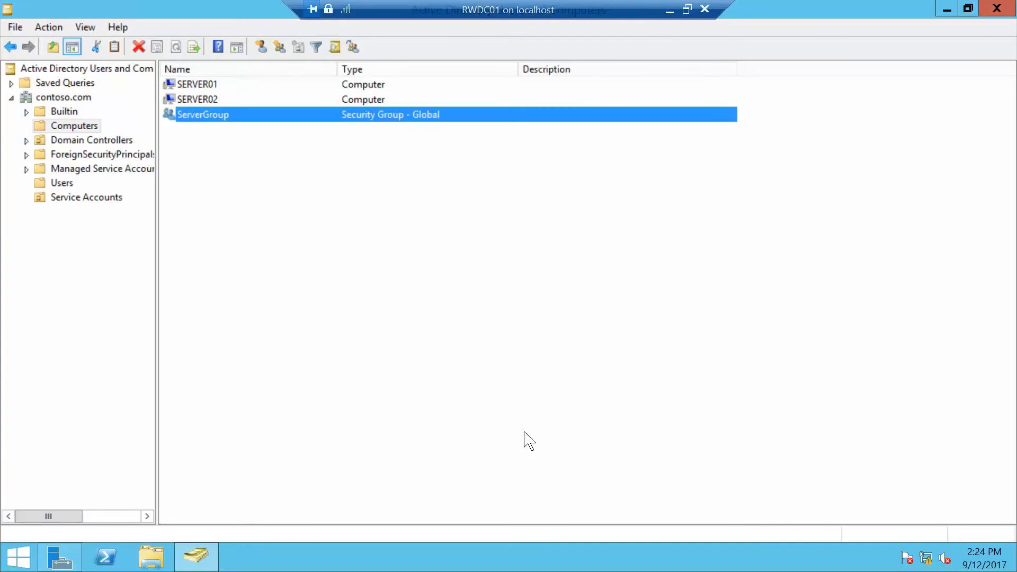
# Close Active Directory Users and Computers and open the Active Directory Module for Windows PowerShell from Server Manager, maximized.
pyautogui.click(997, 8)
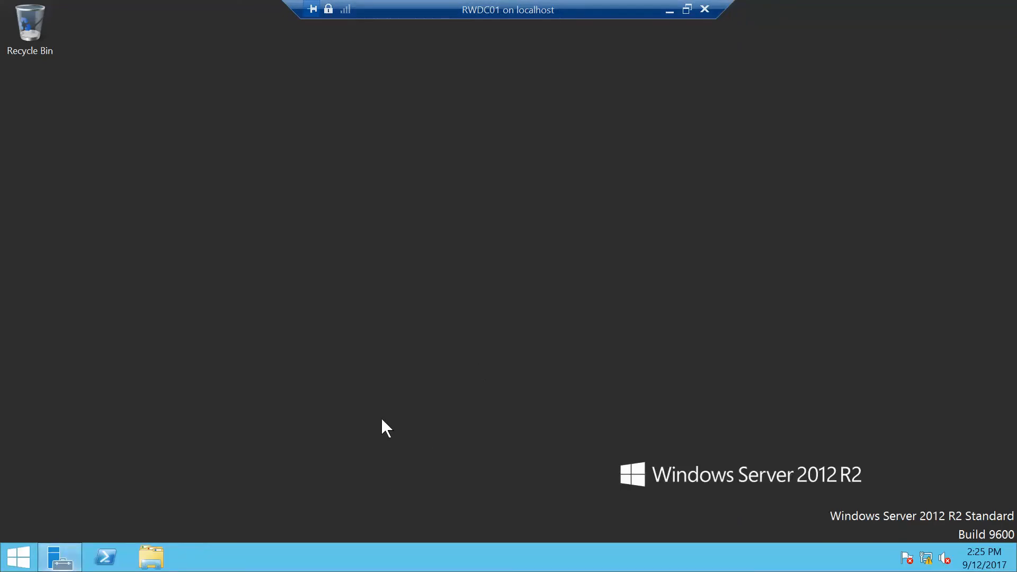
pyautogui.click(59, 557)
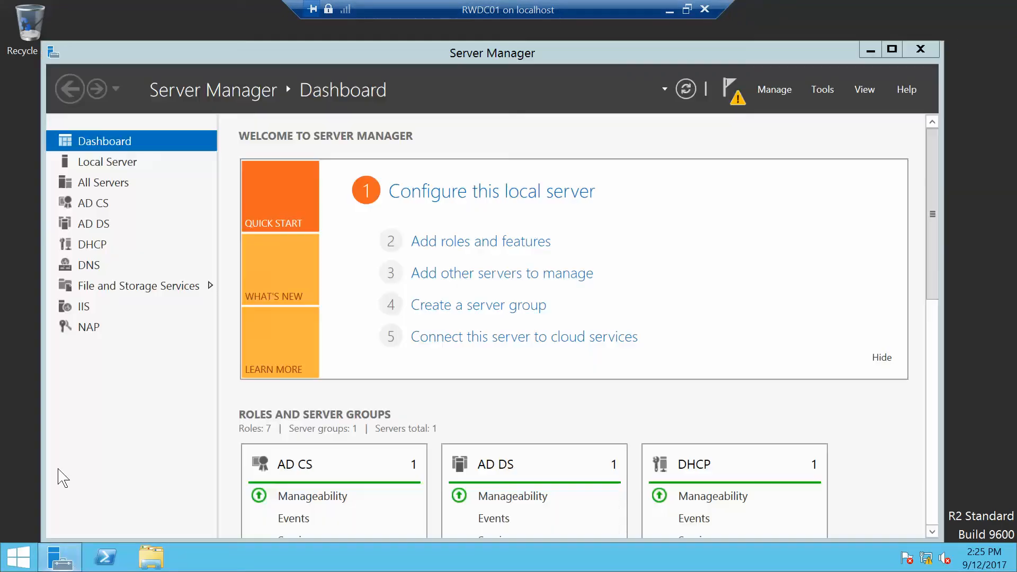
pyautogui.click(833, 90)
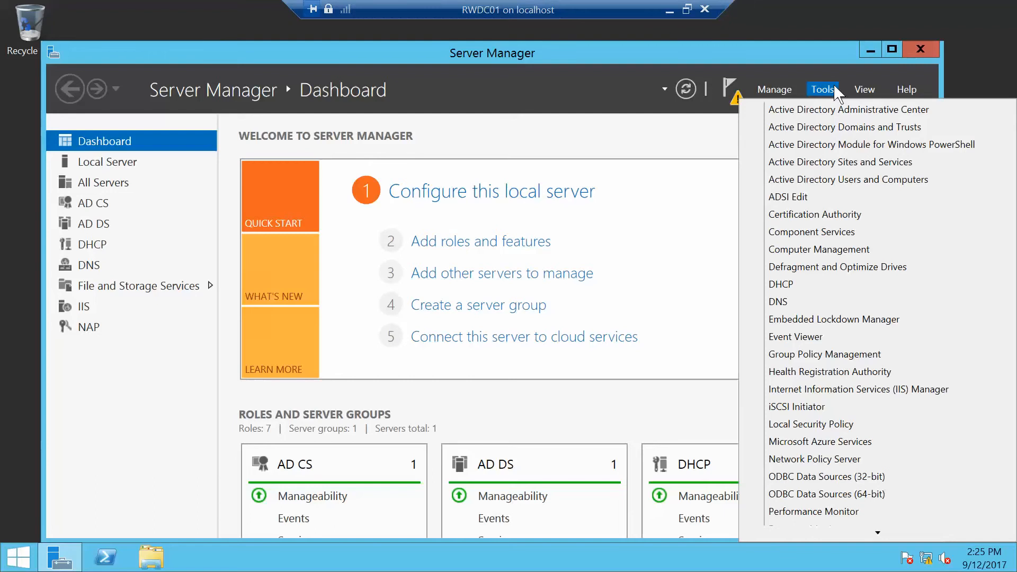
pyautogui.click(856, 153)
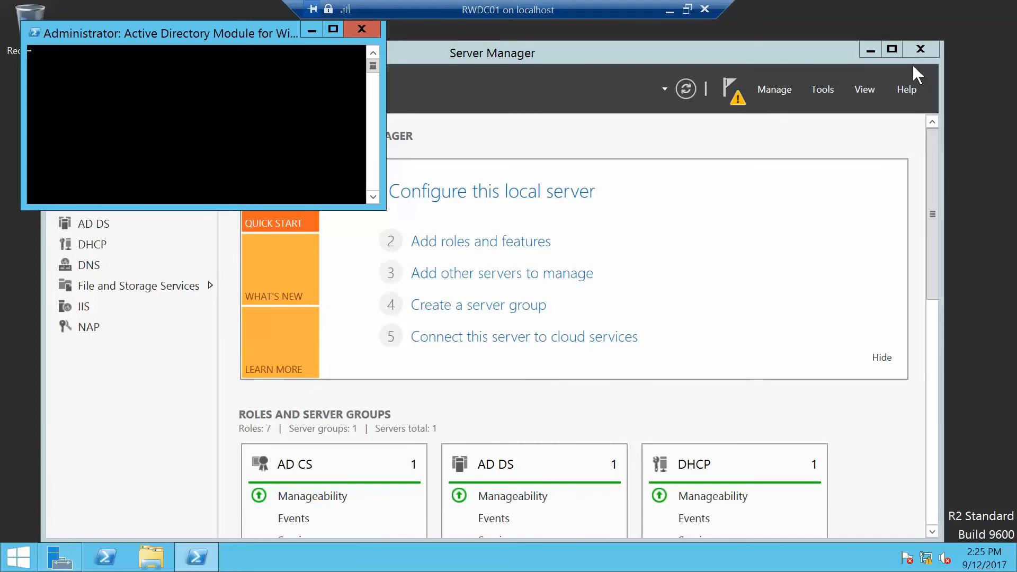
pyautogui.click(870, 49)
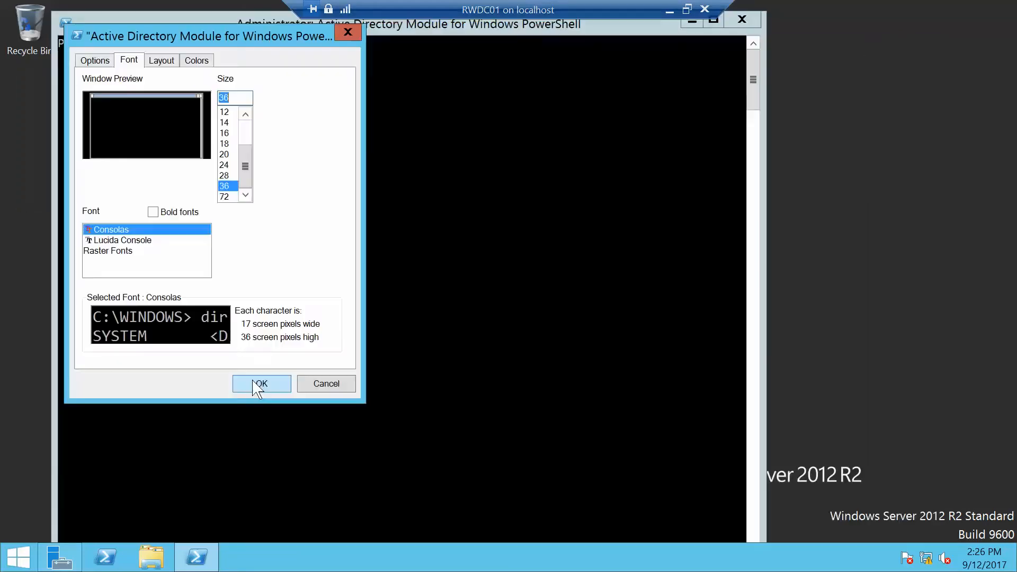
pyautogui.click(253, 381)
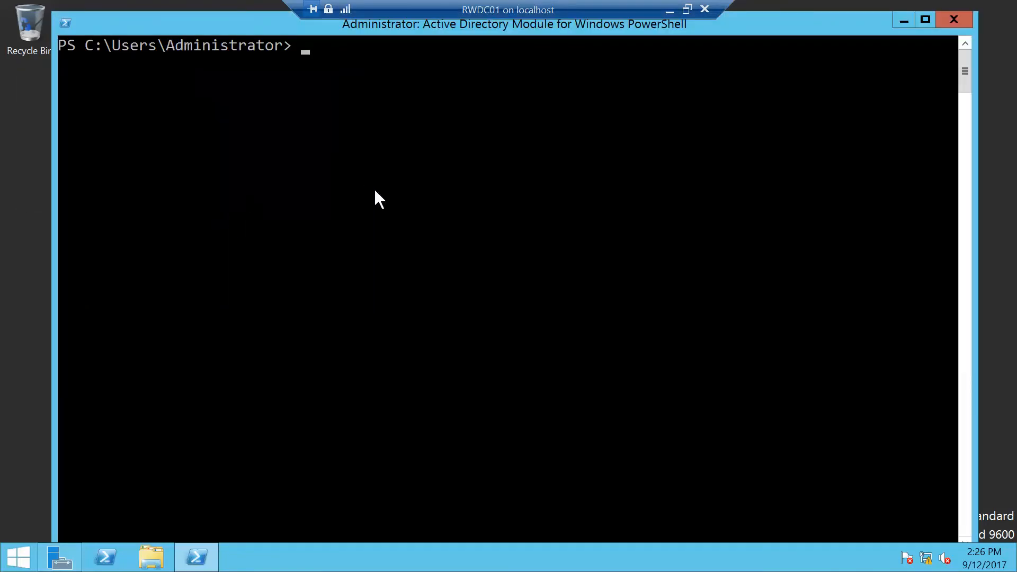
# Try to run Add-KDSRootKey -EffectiveTime ((Get-Date) .AddHours(-10)) in PowerShell.
pyautogui.write('Add-KDSRootK')
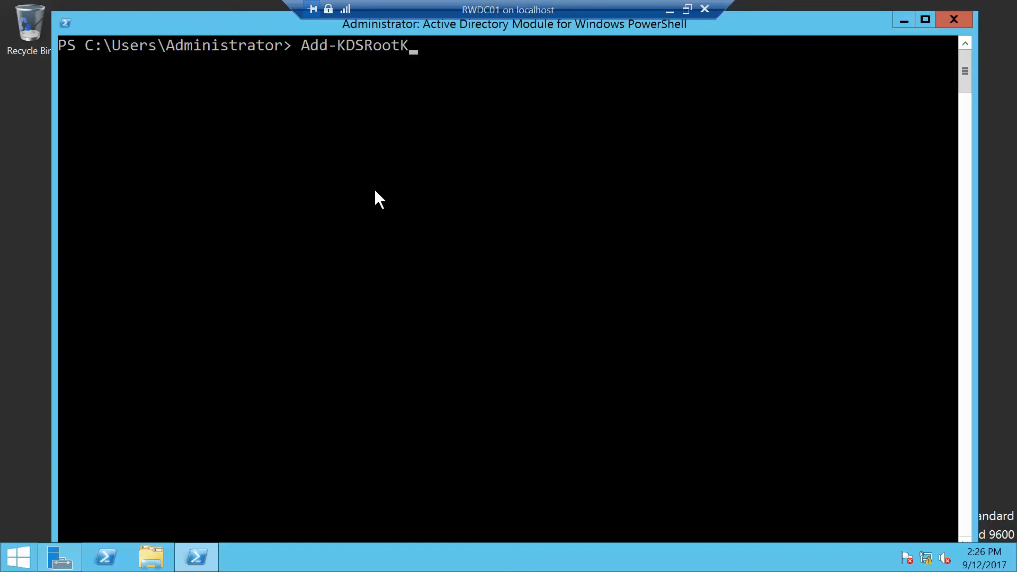
pyautogui.write('ey -EffectiveTime ')
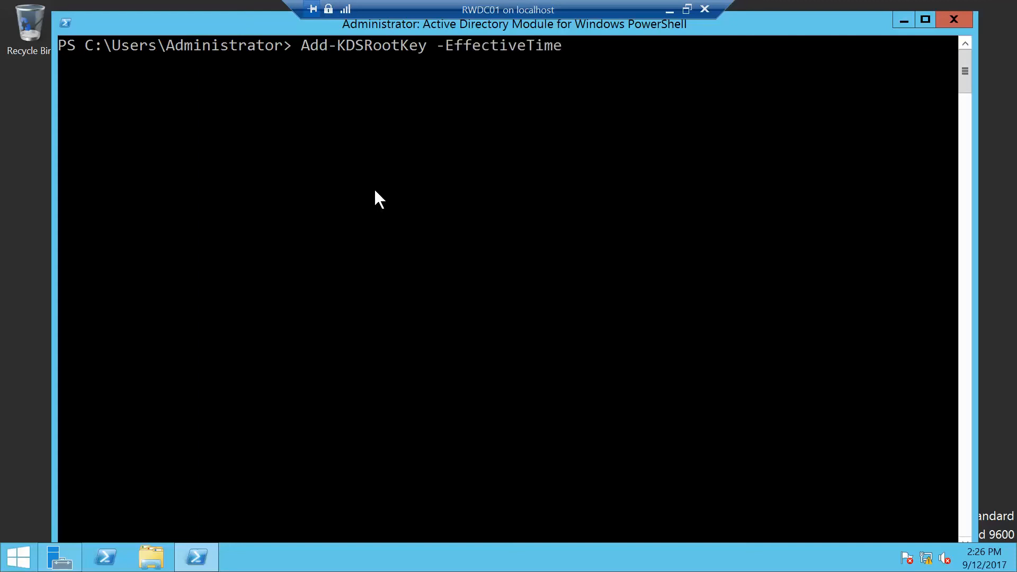
pyautogui.write('((Get-Date) .')
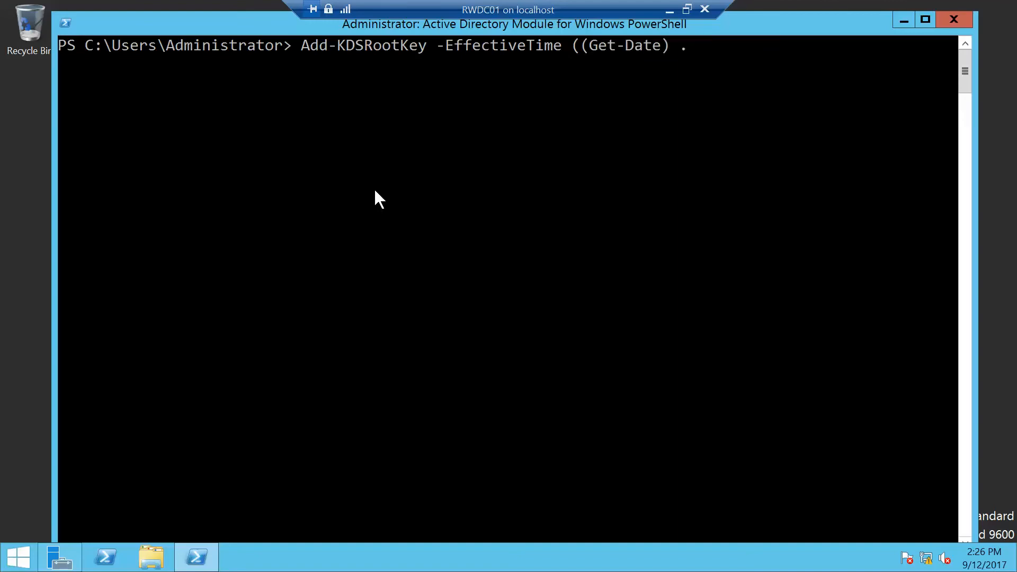
pyautogui.write('AddHours(-10))')
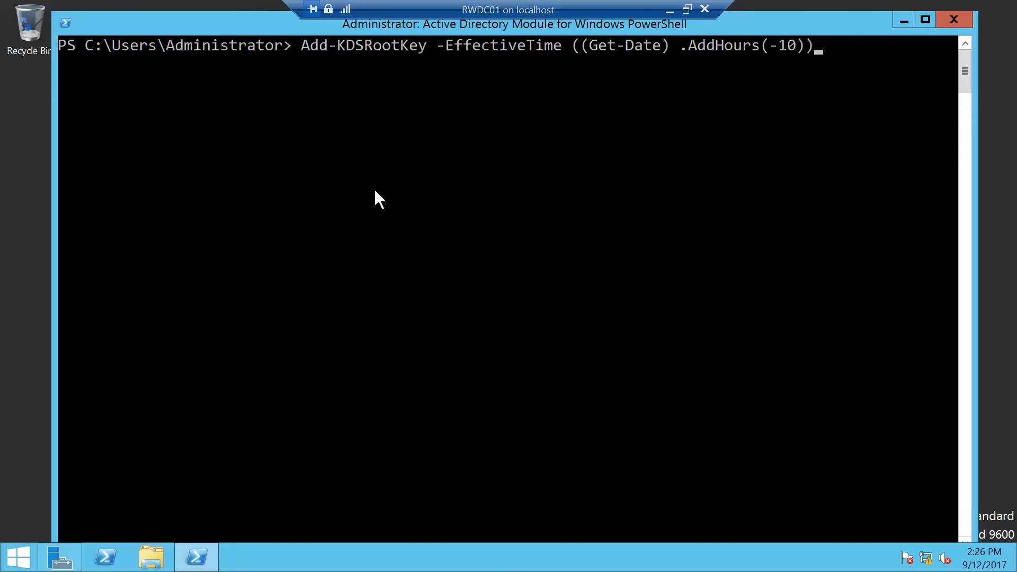
pyautogui.press('Left')
pyautogui.press('Left')
pyautogui.press('Left')
pyautogui.press('Left')
pyautogui.press('Left')
pyautogui.press('Left')
pyautogui.press('Left')
pyautogui.press('Left')
pyautogui.press('Left')
pyautogui.press('Left')
pyautogui.press('Left')
pyautogui.press('Left')
pyautogui.press('Left')
pyautogui.press('Left')
pyautogui.press('Left')
pyautogui.press('Left')
pyautogui.press('Left')
pyautogui.press('Left')
pyautogui.press('Left')
pyautogui.press('Left')
pyautogui.press('Left')
pyautogui.press('Left')
pyautogui.press('Left')
pyautogui.press('Left')
pyautogui.press('Left')
pyautogui.press('Left')
pyautogui.press('Left')
pyautogui.press('Left')
pyautogui.press('Left')
pyautogui.press('Left')
pyautogui.press('Left')
pyautogui.press('Left')
pyautogui.press('Left')
pyautogui.press('Left')
pyautogui.press('Left')
pyautogui.press('Left')
pyautogui.press('Left')
pyautogui.press('Left')
pyautogui.press('Left')
pyautogui.press('Right')
pyautogui.press('Right')
pyautogui.press('Right')
pyautogui.press('Right')
pyautogui.press('Right')
pyautogui.press('Right')
pyautogui.press('Right')
pyautogui.press('Right')
pyautogui.press('Right')
pyautogui.press('Right')
pyautogui.press('Right')
pyautogui.press('Right')
pyautogui.press('Right')
pyautogui.press('Right')
pyautogui.press('Right')
pyautogui.press('Right')
pyautogui.press('Right')
pyautogui.press('Right')
pyautogui.press('Right')
pyautogui.press('Right')
pyautogui.press('Right')
pyautogui.press('Right')
pyautogui.press('Right')
pyautogui.press('Right')
pyautogui.press('Right')
pyautogui.press('Right')
pyautogui.press('Right')
pyautogui.press('Right')
pyautogui.press('Right')
pyautogui.press('Right')
pyautogui.press('Right')
pyautogui.press('Left')
pyautogui.press('Right')
pyautogui.press('Right')
pyautogui.press('Right')
pyautogui.press('Right')
pyautogui.press('Right')
pyautogui.press('Right')
pyautogui.press('Right')
pyautogui.press('Right')
pyautogui.press('Right')
pyautogui.press('Right')
pyautogui.press('Right')
pyautogui.press('Right')
pyautogui.press('Right')
pyautogui.press('Right')
pyautogui.press('Right')
pyautogui.press('Right')
pyautogui.press('Right')
pyautogui.press('Right')
pyautogui.press('Right')
pyautogui.press('Right')
pyautogui.press('Right')
pyautogui.press('Right')
pyautogui.press('Right')
pyautogui.press('Right')
pyautogui.press('Right')
pyautogui.press('Right')
pyautogui.press('Right')
pyautogui.press('Return')
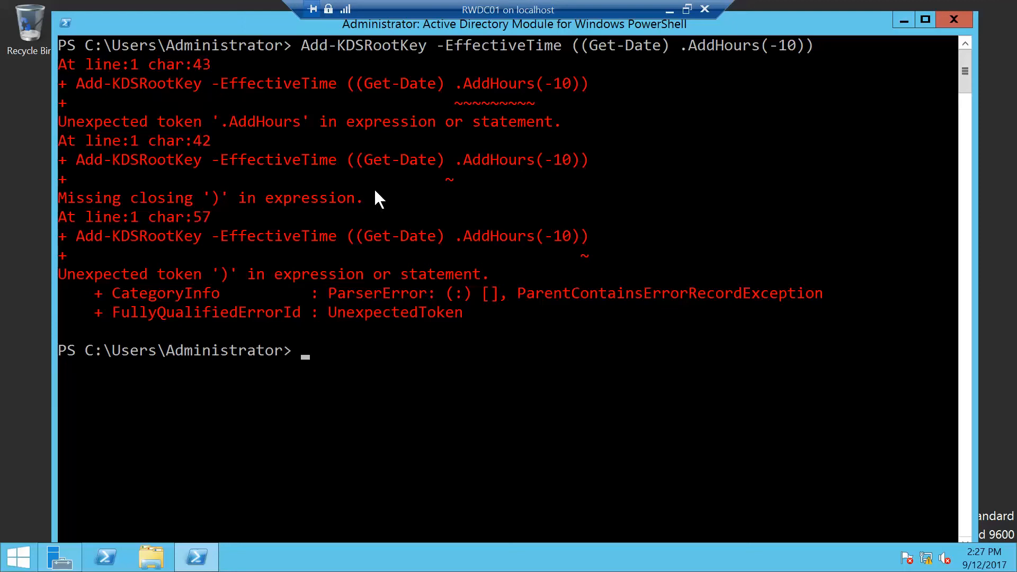
# Recall the command, remove its stray spaces, and run Add-KDSRootKey -EffectiveTime((Get-Date).AddHours(-10)).
pyautogui.press('Up')
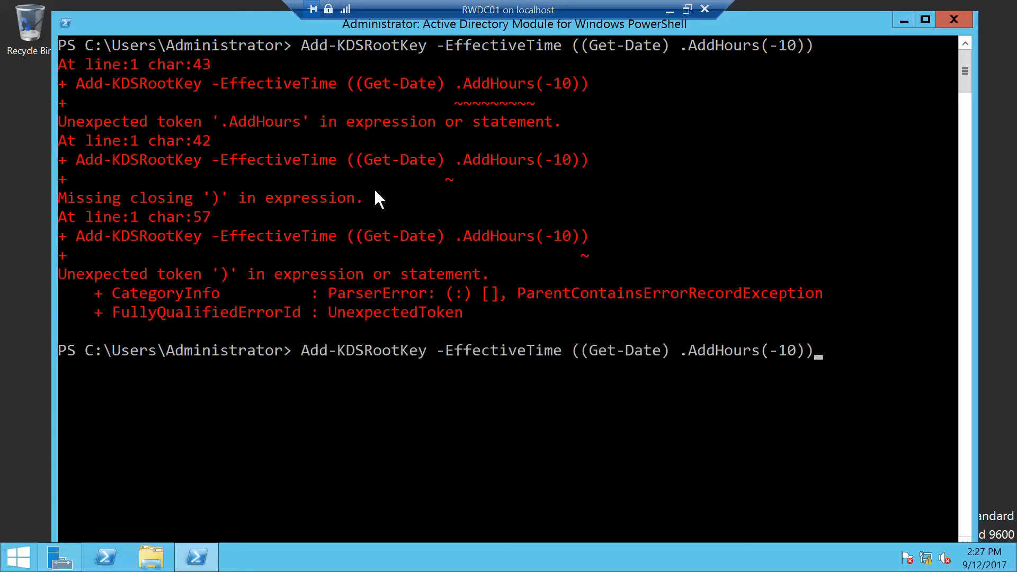
pyautogui.press('Left')
pyautogui.press('Left')
pyautogui.press('Left')
pyautogui.press('Left')
pyautogui.press('Left')
pyautogui.press('Left')
pyautogui.press('Left')
pyautogui.press('Left')
pyautogui.press('Left')
pyautogui.press('Left')
pyautogui.press('Left')
pyautogui.press('Left')
pyautogui.press('Left')
pyautogui.press('Left')
pyautogui.press('Left')
pyautogui.press('Left')
pyautogui.press('Delete')
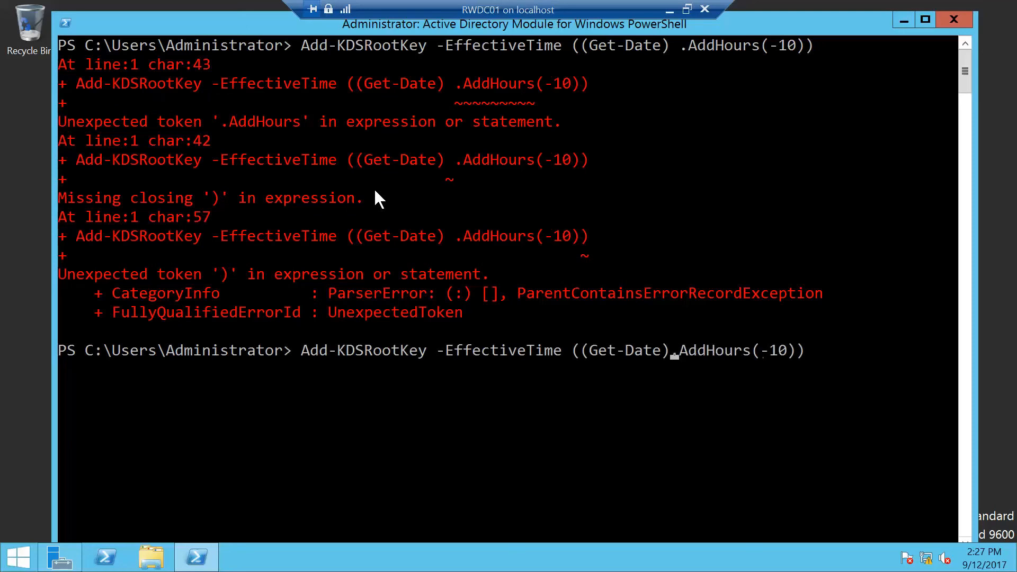
pyautogui.press('Left')
pyautogui.press('Left')
pyautogui.press('Left')
pyautogui.press('Left')
pyautogui.press('Left')
pyautogui.press('Left')
pyautogui.press('Left')
pyautogui.press('Left')
pyautogui.press('Left')
pyautogui.press('Left')
pyautogui.press('Left')
pyautogui.press('Left')
pyautogui.press('Delete')
pyautogui.press('Right')
pyautogui.press('Right')
pyautogui.press('Right')
pyautogui.press('Right')
pyautogui.press('Right')
pyautogui.press('Right')
pyautogui.press('Right')
pyautogui.press('Right')
pyautogui.press('Right')
pyautogui.press('Right')
pyautogui.press('Right')
pyautogui.press('Right')
pyautogui.press('Right')
pyautogui.press('Right')
pyautogui.press('Right')
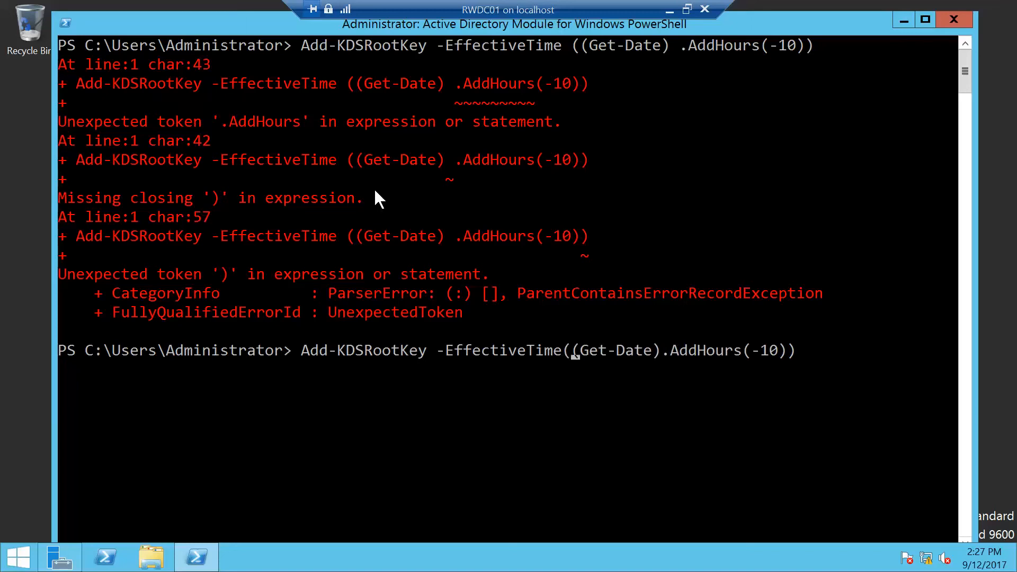
pyautogui.write('))')
pyautogui.press('BackSpace')
pyautogui.press('BackSpace')
pyautogui.press('Return')
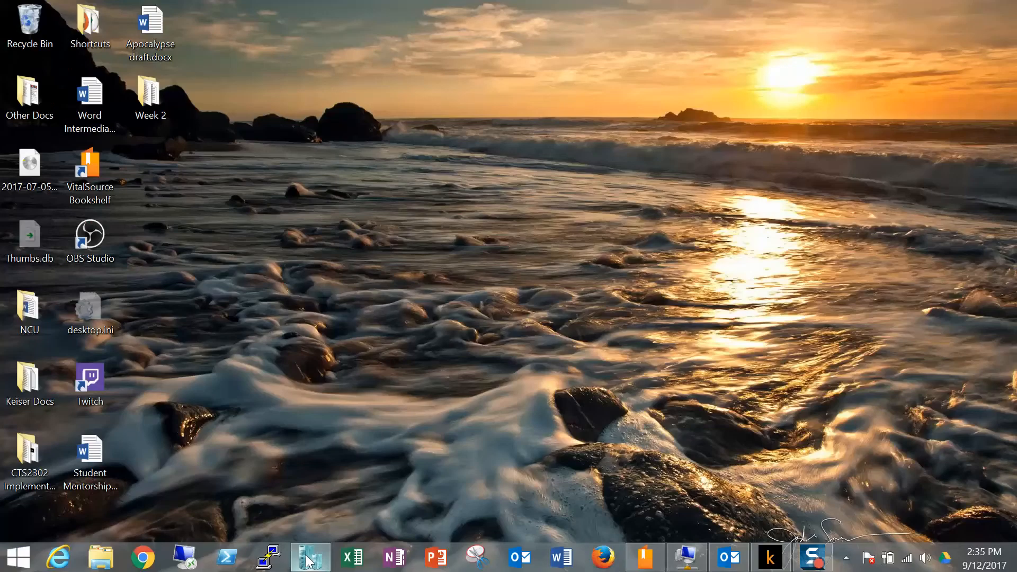
# Switch to Hyper-V Manager on the host computer.
pyautogui.click(310, 556)
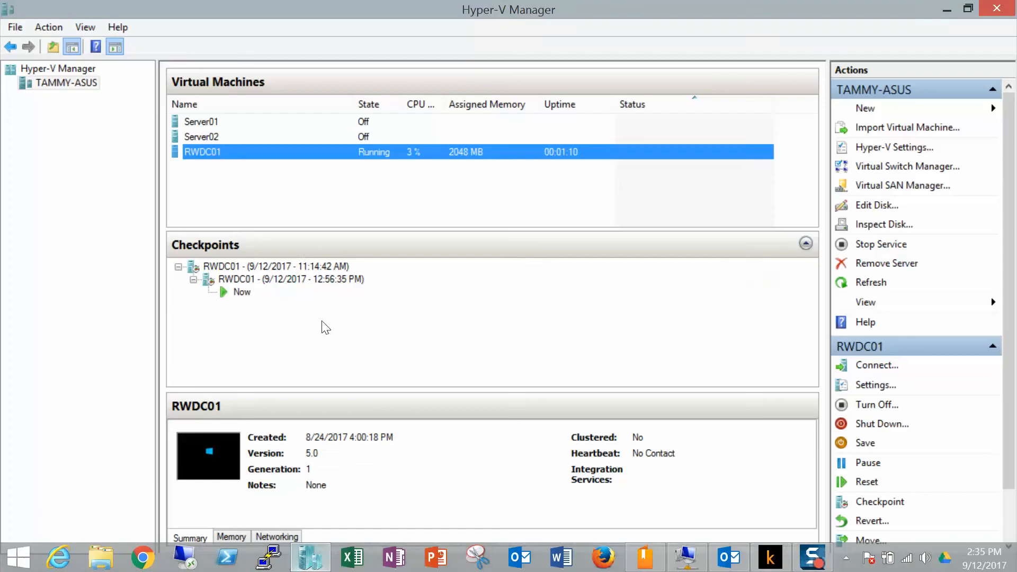
# Connect to the Server01 virtual machine and start it.
pyautogui.click(204, 121)
pyautogui.doubleClick(204, 121)
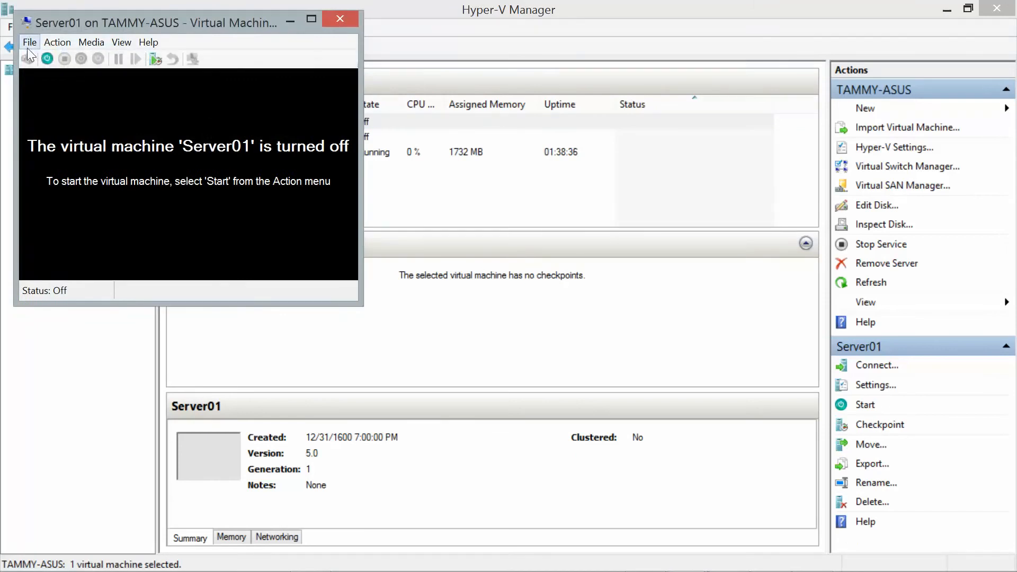
pyautogui.click(47, 59)
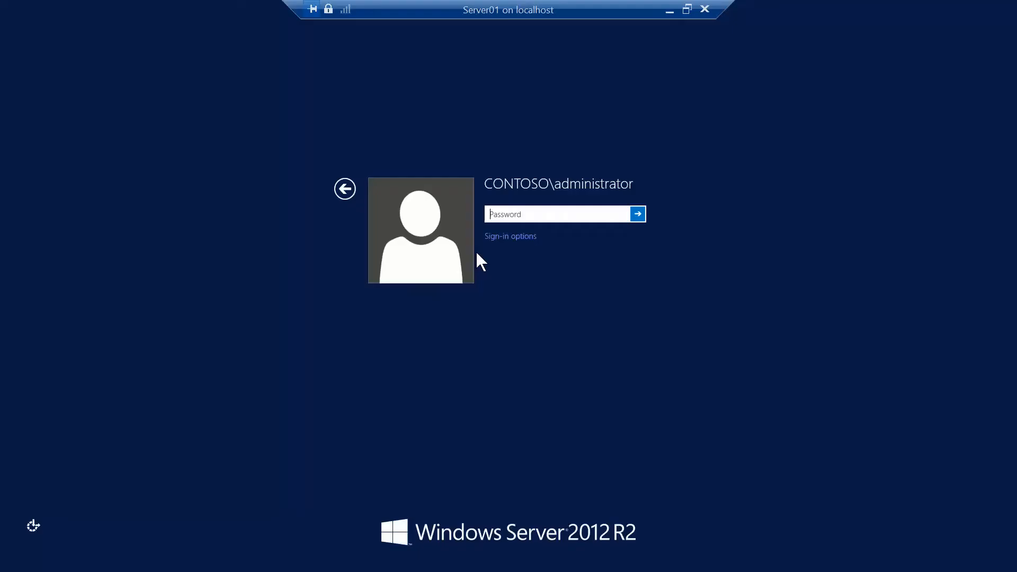
# Sign in to Server01 as the domain administrator with the account password and bring its window back into view.
pyautogui.write('Pa$$w0rd')
pyautogui.press('Return')
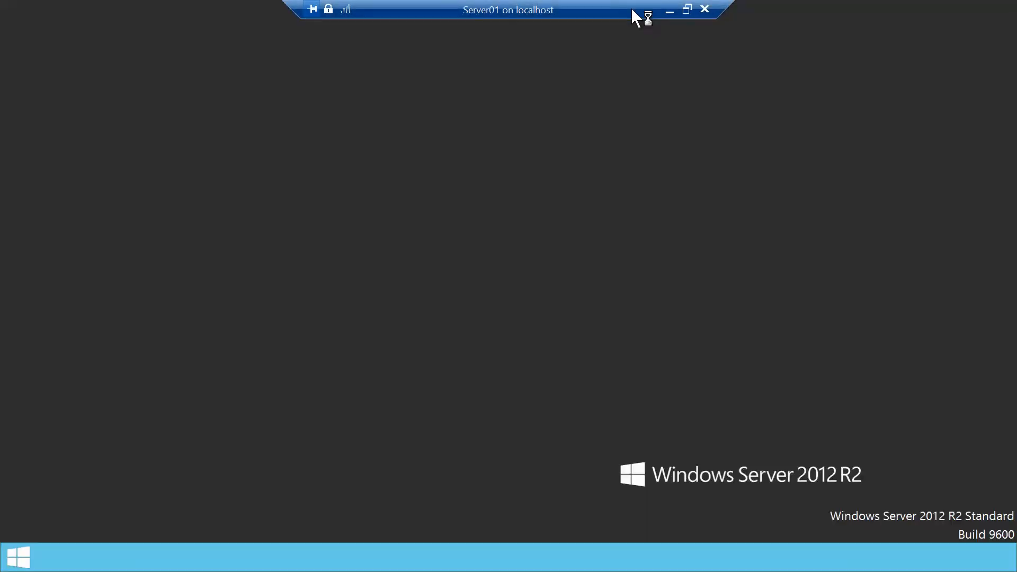
pyautogui.click(667, 11)
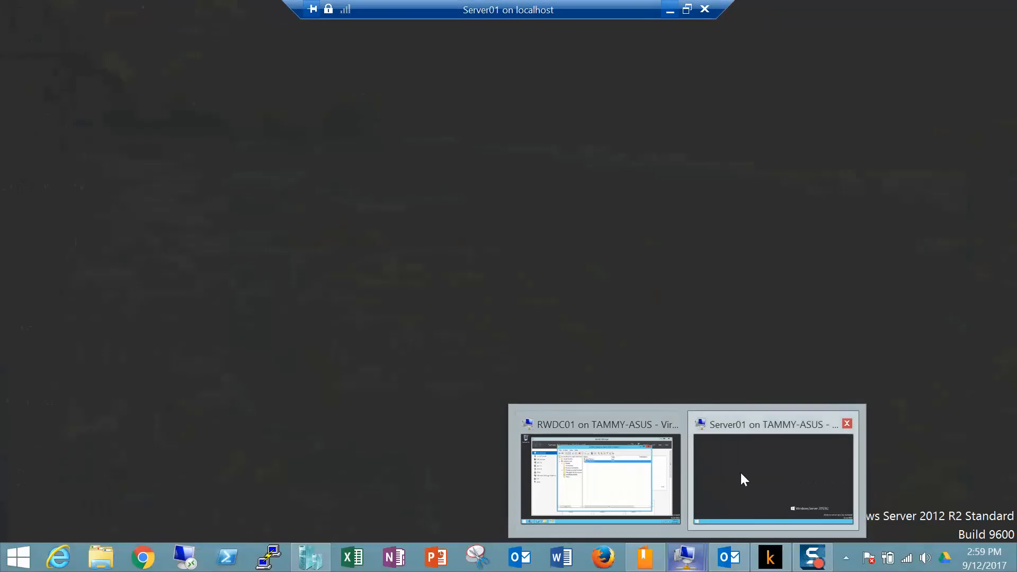
pyautogui.click(739, 474)
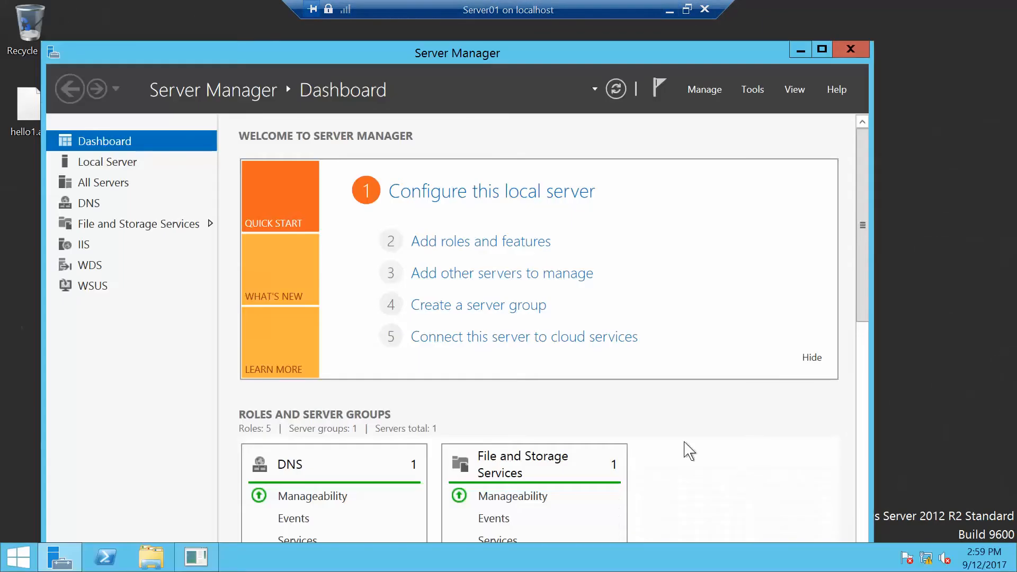
# Run the Add Roles and Features Wizard on Server01 to install Active Directory Domain Services with its management tools.
pyautogui.click(711, 88)
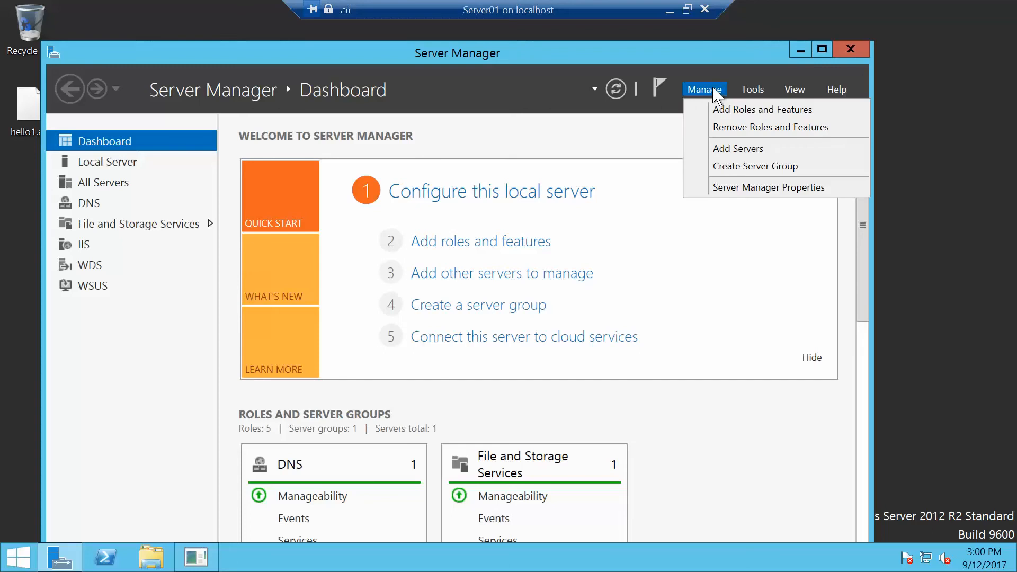
pyautogui.click(729, 111)
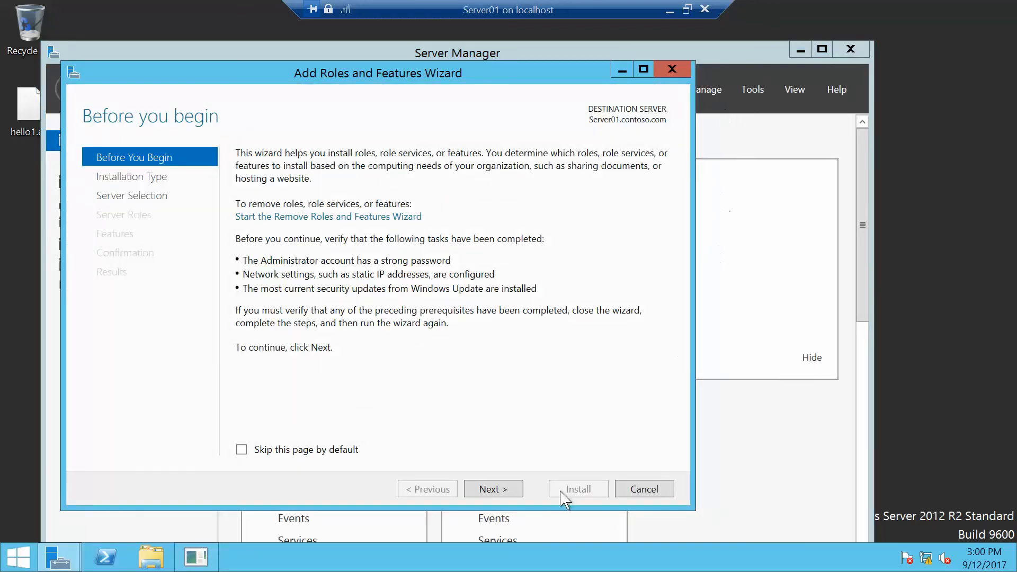
pyautogui.click(493, 489)
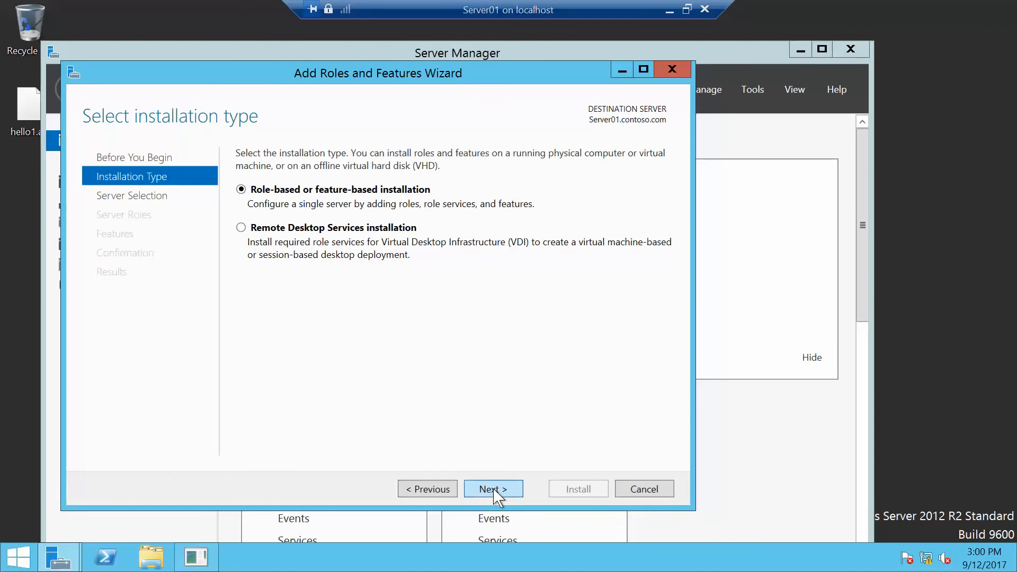
pyautogui.click(492, 488)
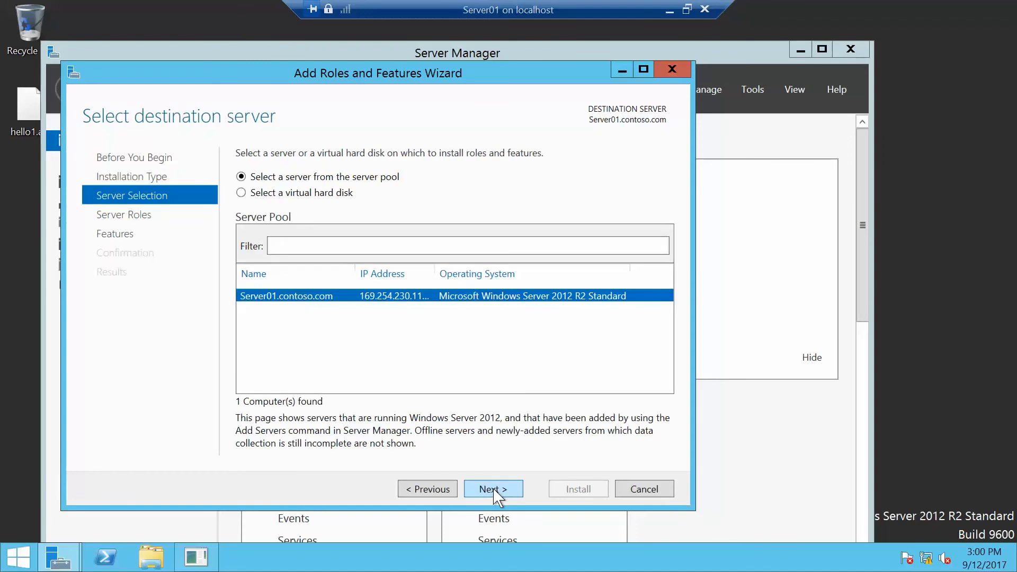
pyautogui.click(493, 489)
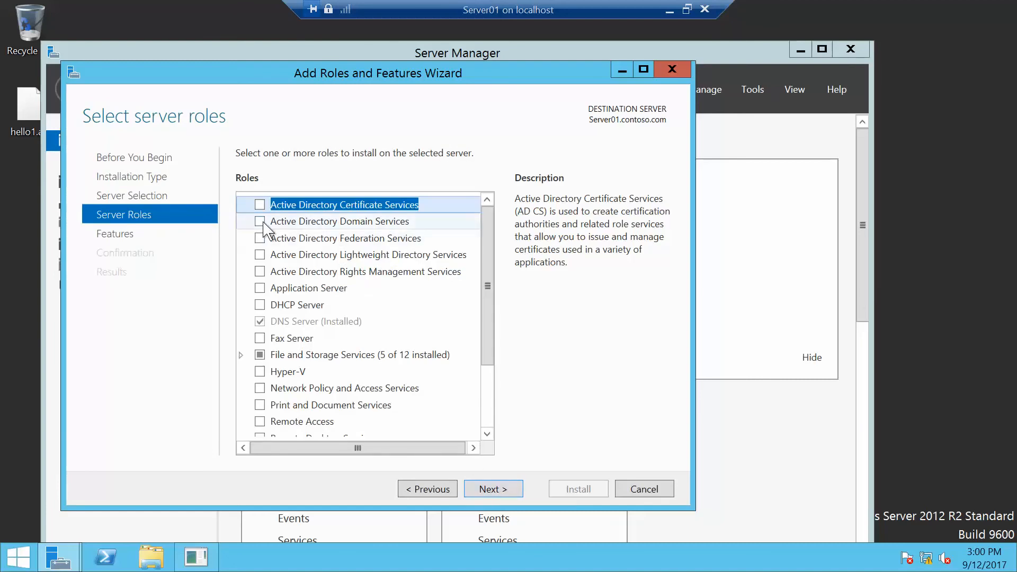
pyautogui.click(259, 221)
pyautogui.click(439, 427)
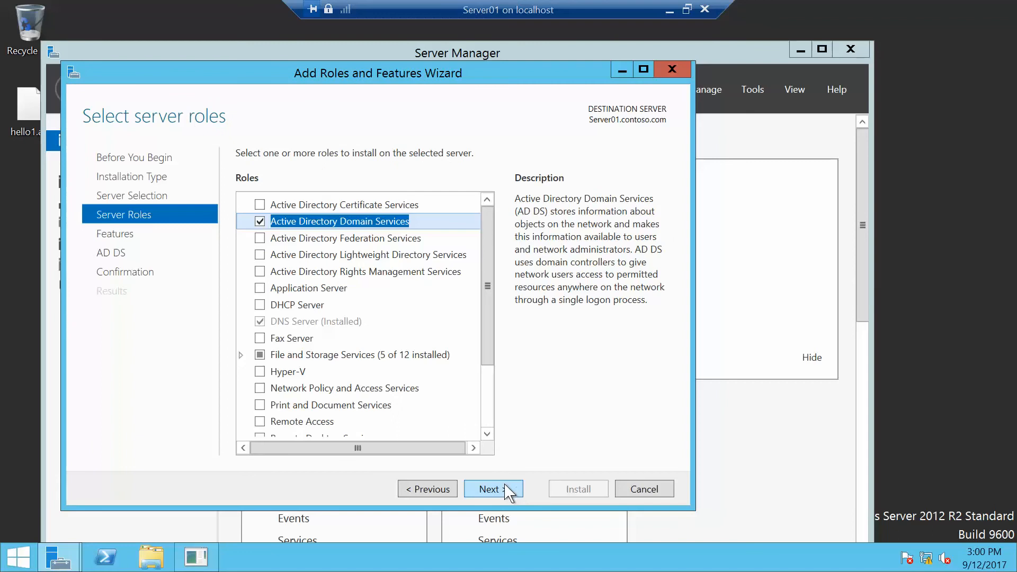
pyautogui.click(491, 489)
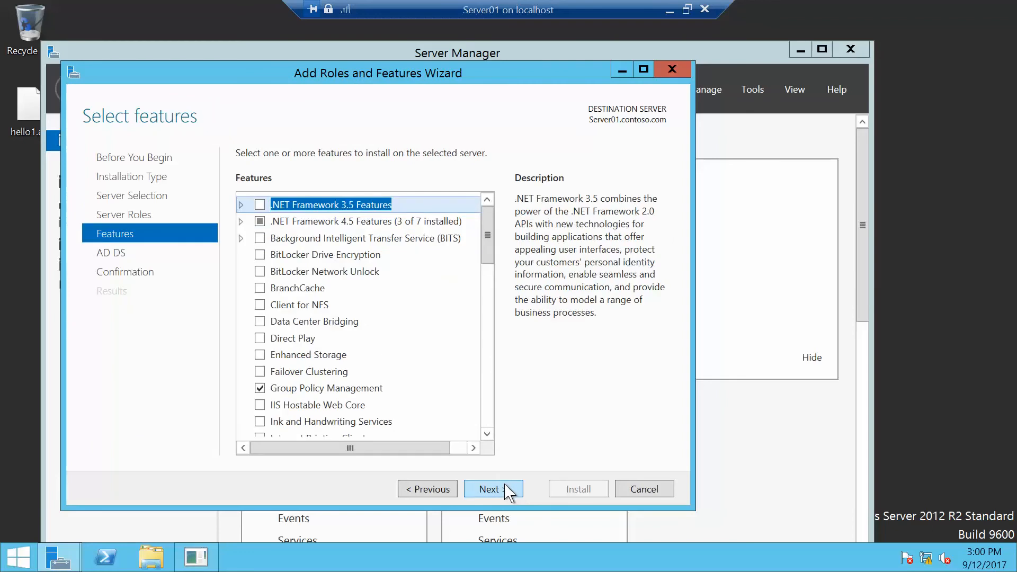
pyautogui.click(491, 489)
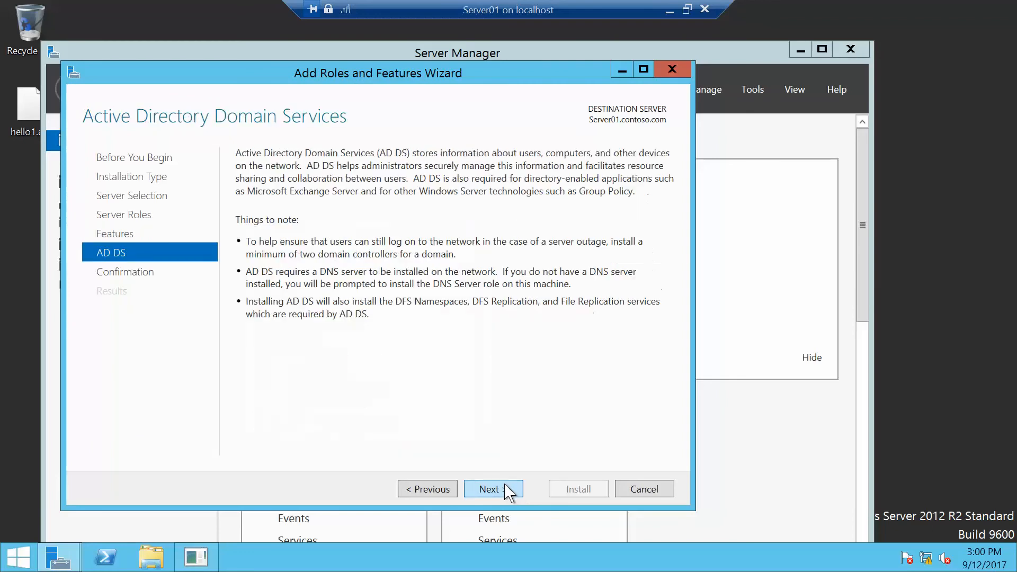
pyautogui.click(506, 490)
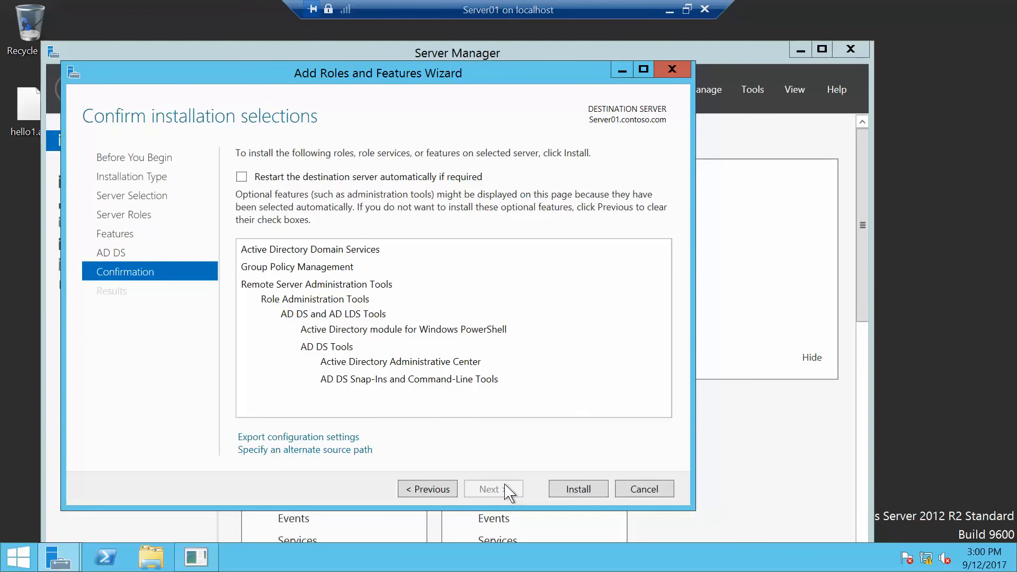
pyautogui.click(578, 489)
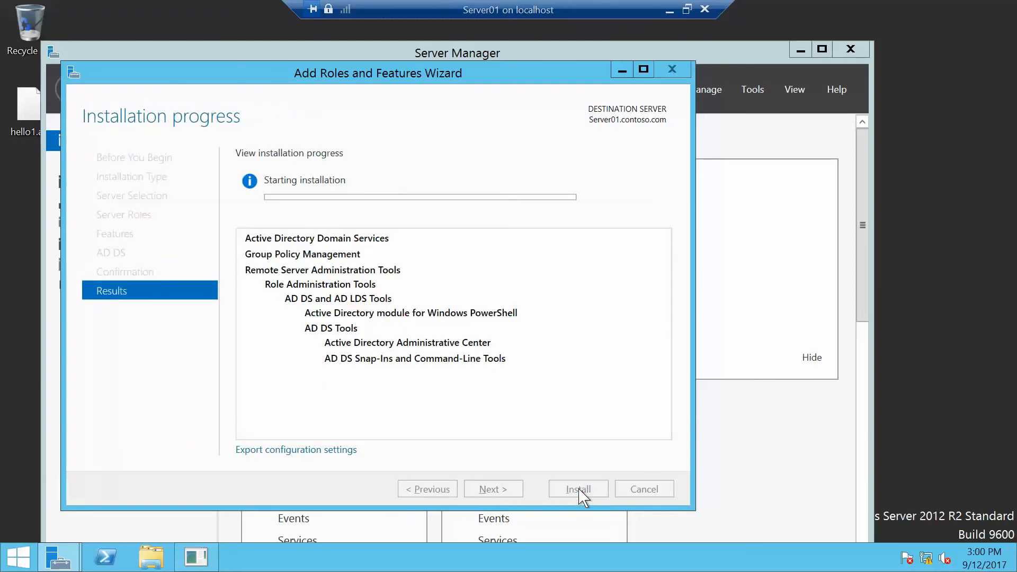
# Switch to RWDC01's PowerShell and run Add-ADComputerServiceAccount with identity server01 and service account App2Service.
pyautogui.hotkey('alt', 'Tab')
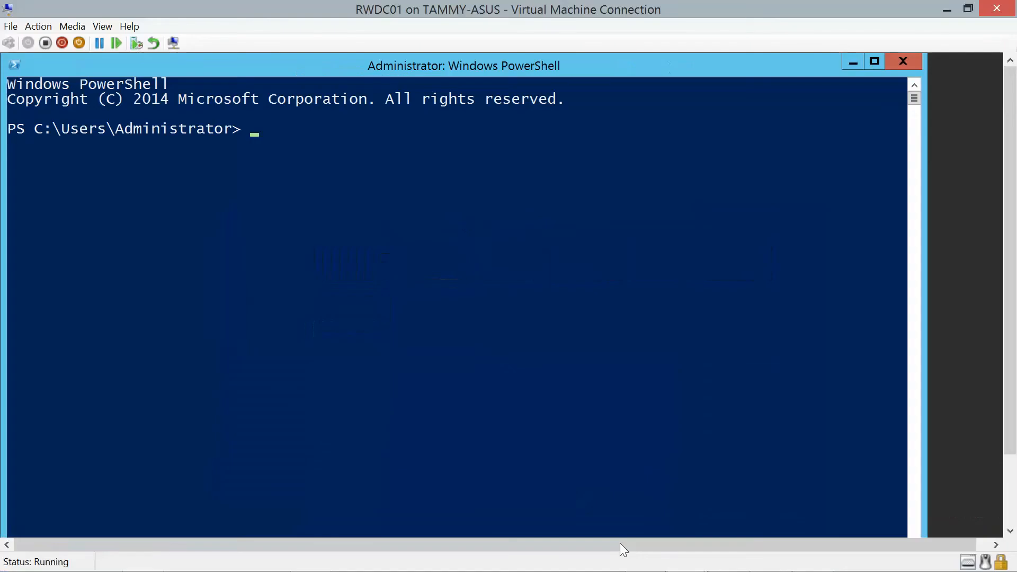
pyautogui.write('Add-ADComp')
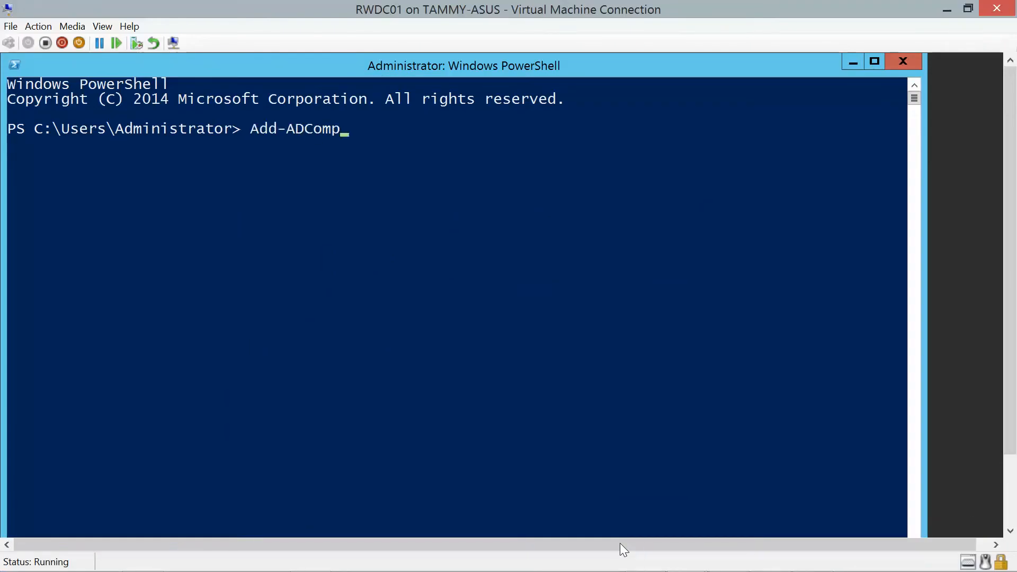
pyautogui.write('uterServiceAccount')
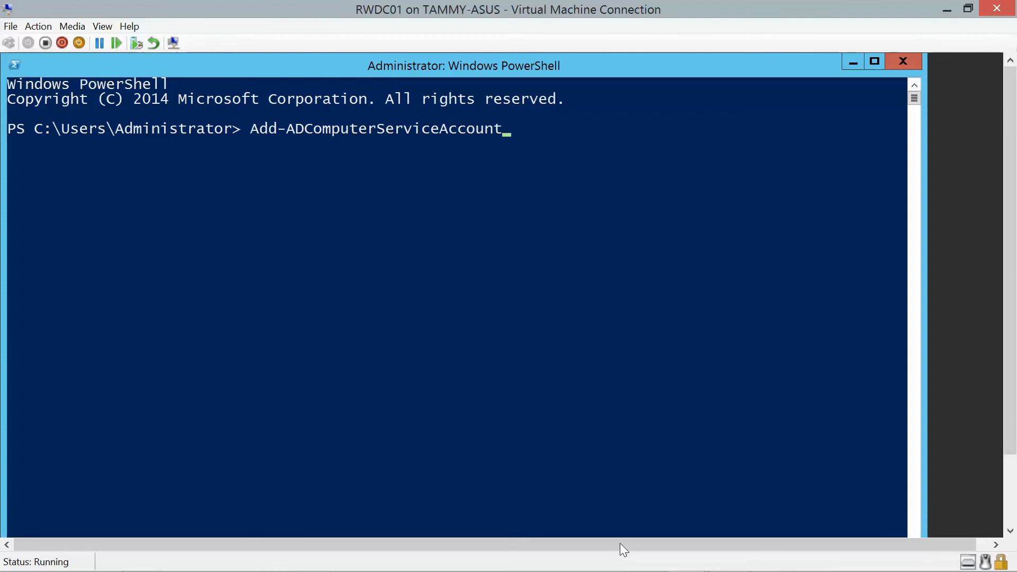
pyautogui.press('Return')
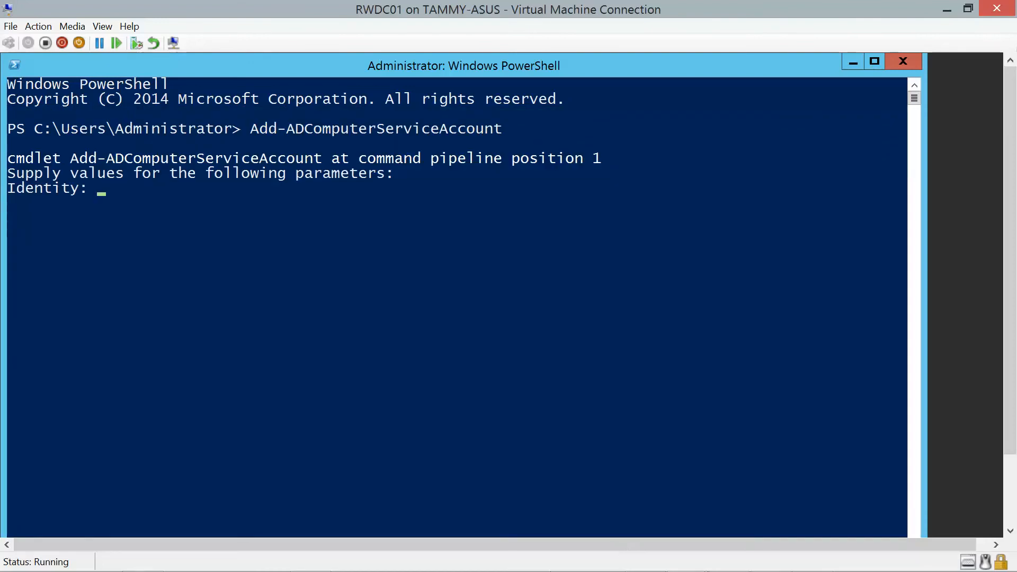
pyautogui.moveTo(620, 571)
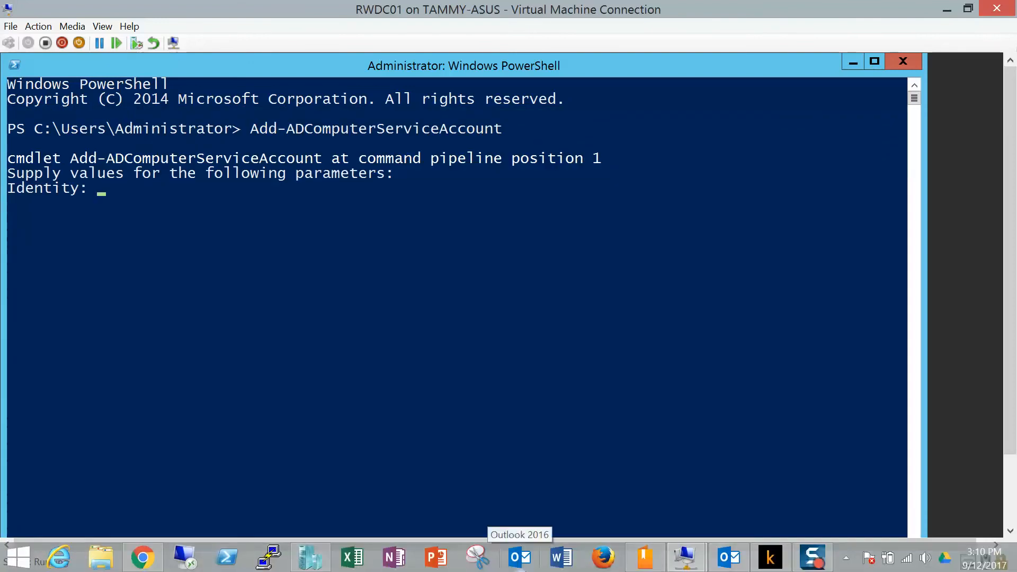
pyautogui.write('server01')
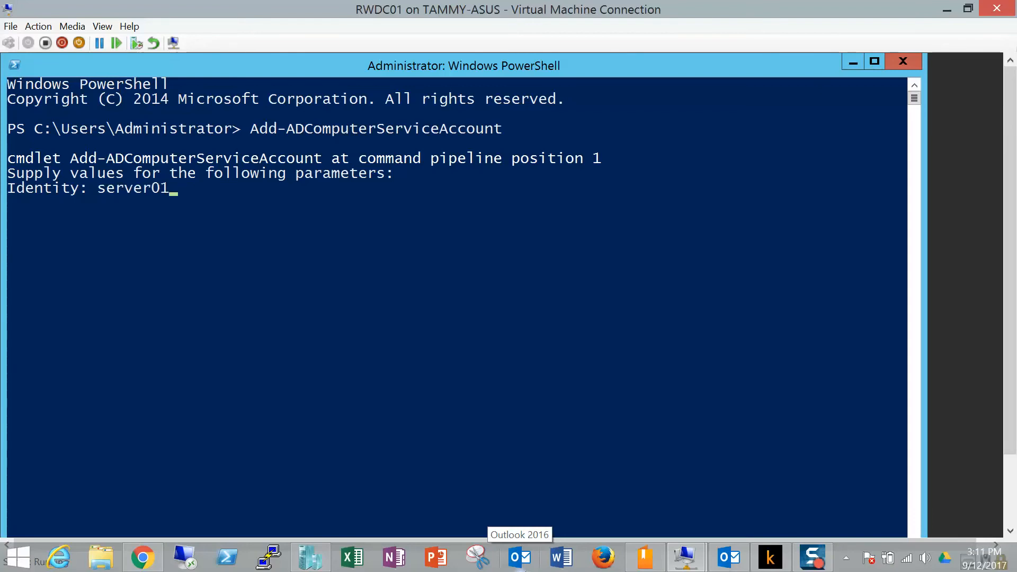
pyautogui.press('Return')
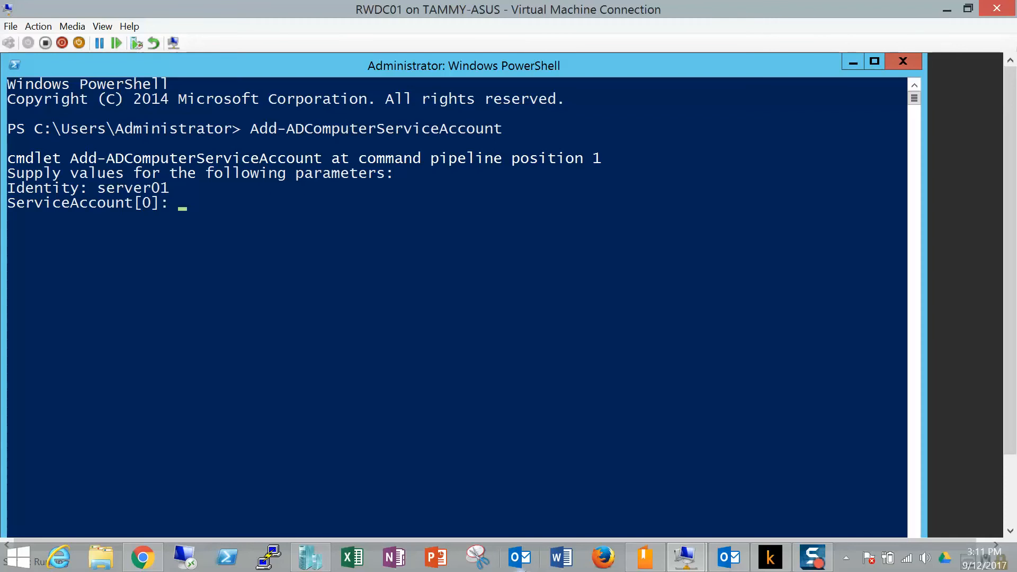
pyautogui.write('App2Service')
pyautogui.press('Return')
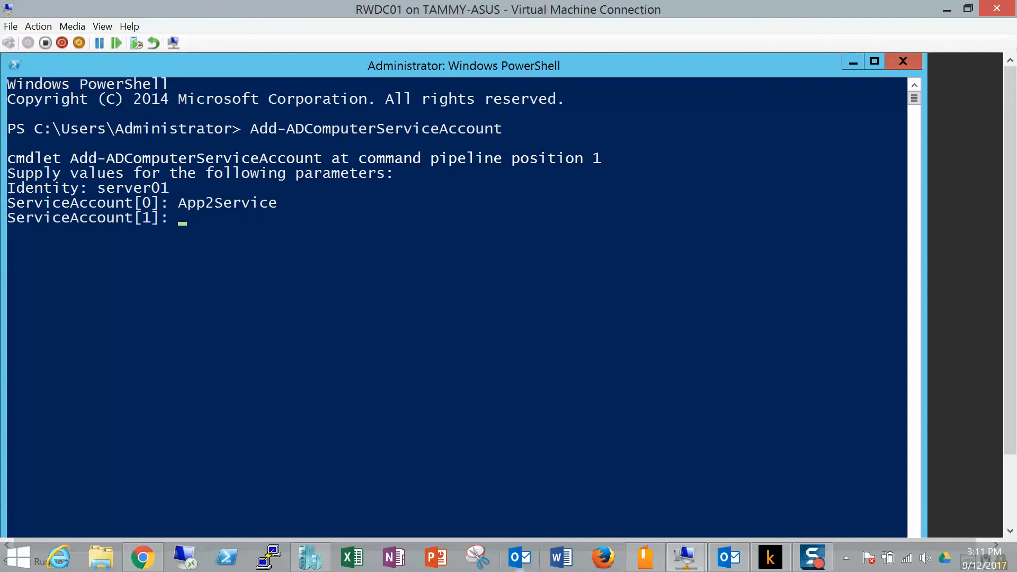
# Switch back to the Server01 virtual machine and close the completed Add Roles and Features Wizard.
pyautogui.click(945, 9)
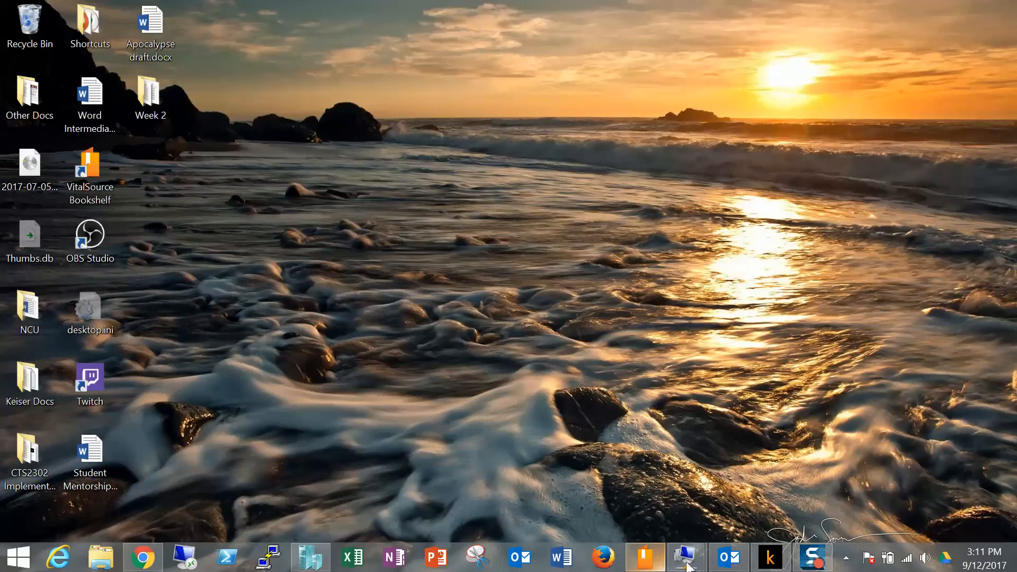
pyautogui.moveTo(687, 563)
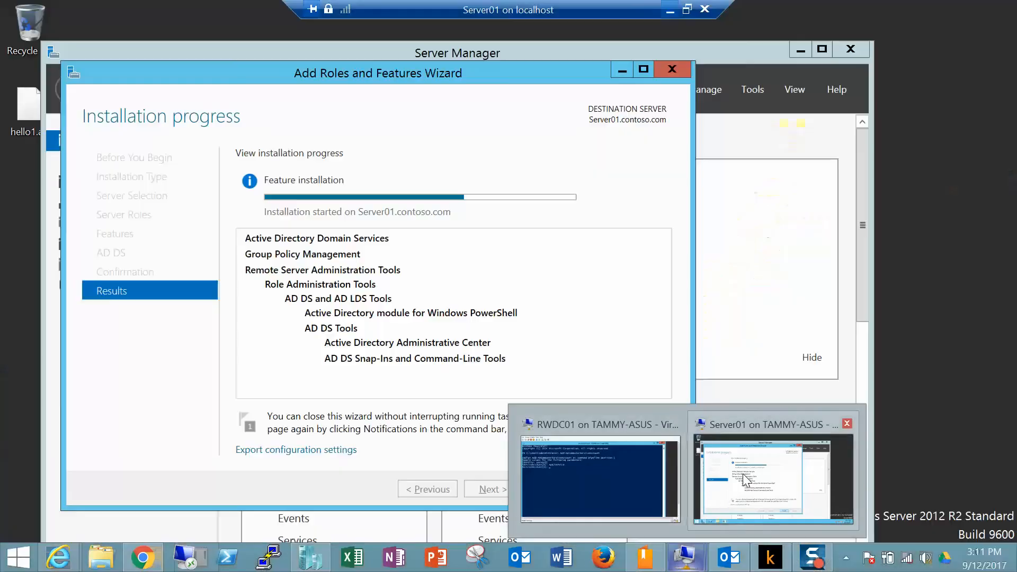
pyautogui.click(722, 466)
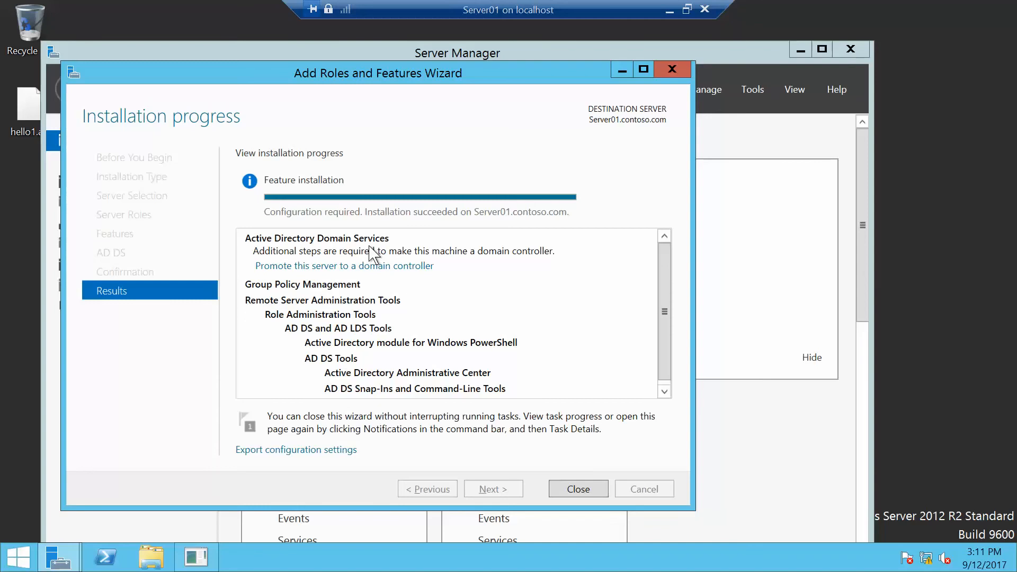
pyautogui.click(566, 491)
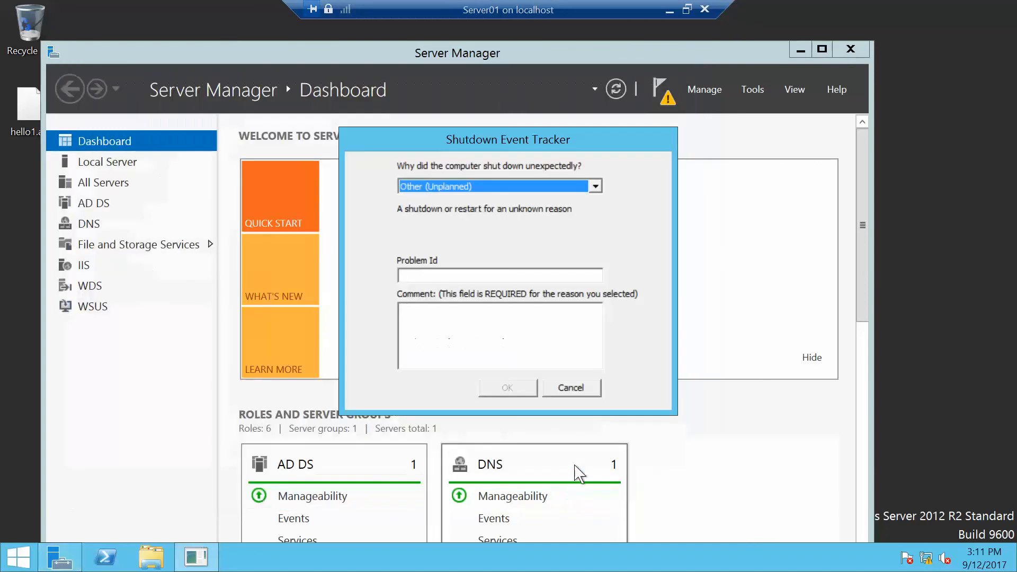
# Cancel the Shutdown Event Tracker and minimize Server Manager on Server01.
pyautogui.click(571, 389)
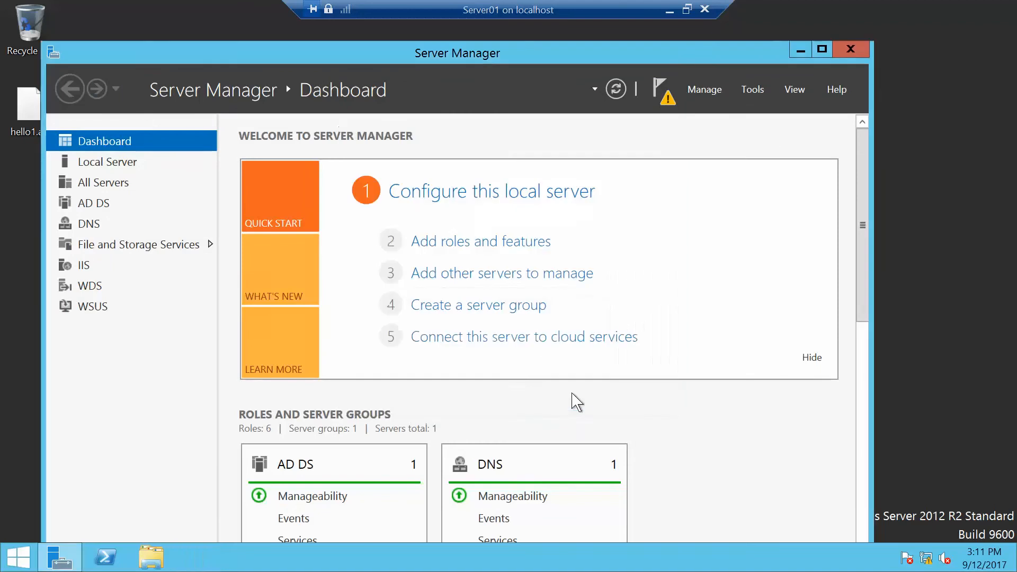
pyautogui.click(794, 55)
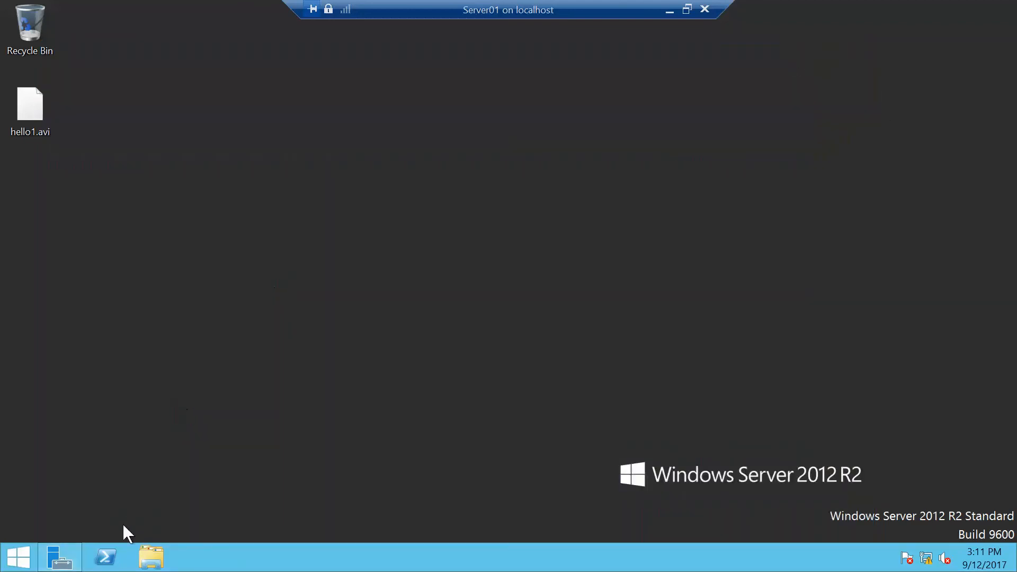
# Open PowerShell on Server01 and set its console font to Consolas at size 24.
pyautogui.click(109, 555)
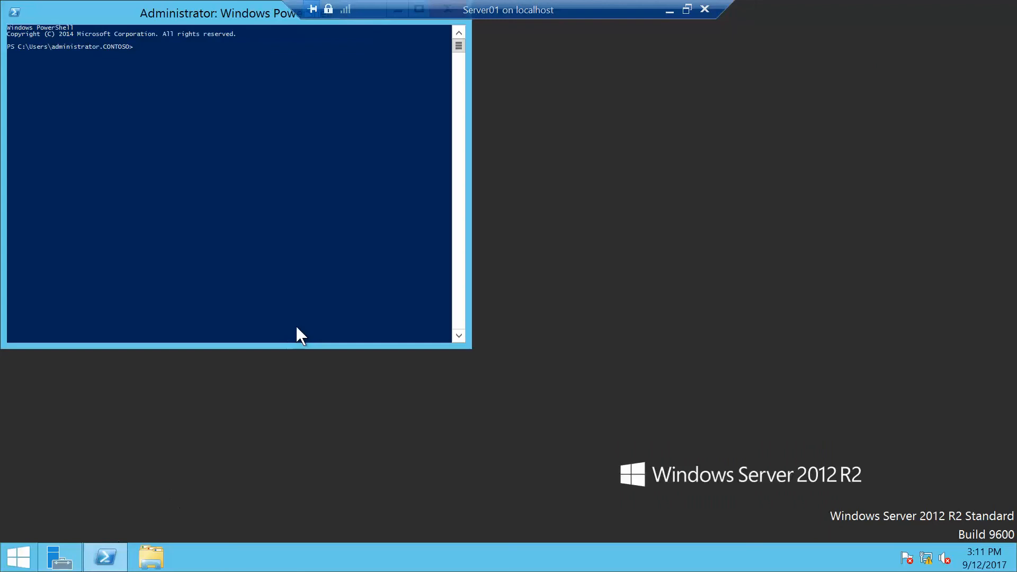
pyautogui.rightClick(178, 17)
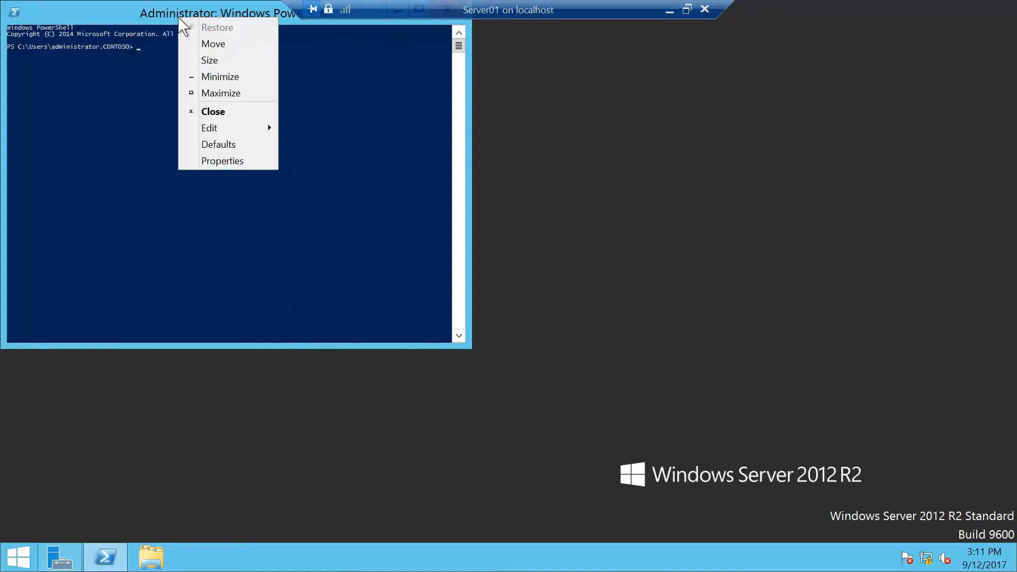
pyautogui.click(234, 160)
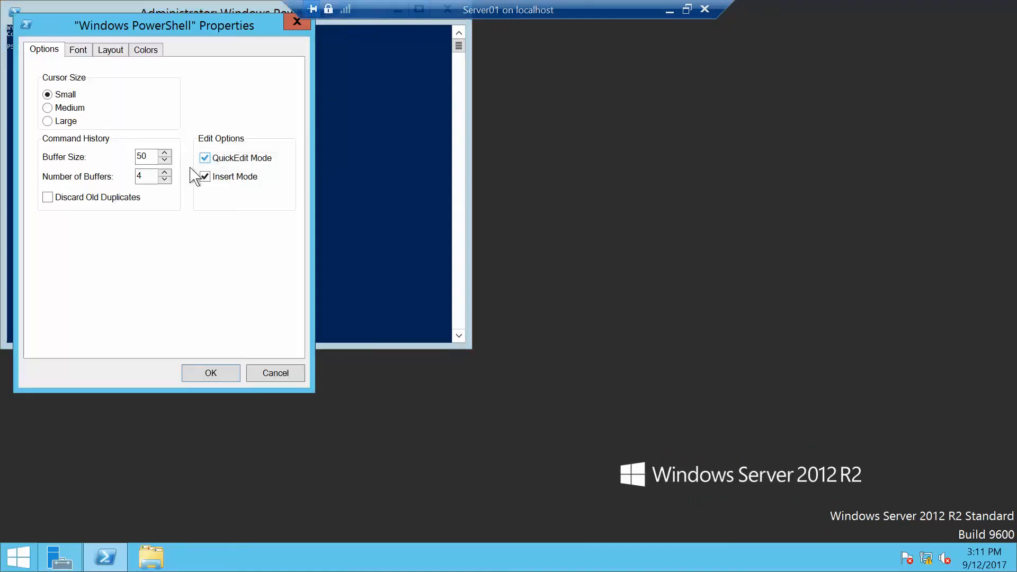
pyautogui.click(78, 52)
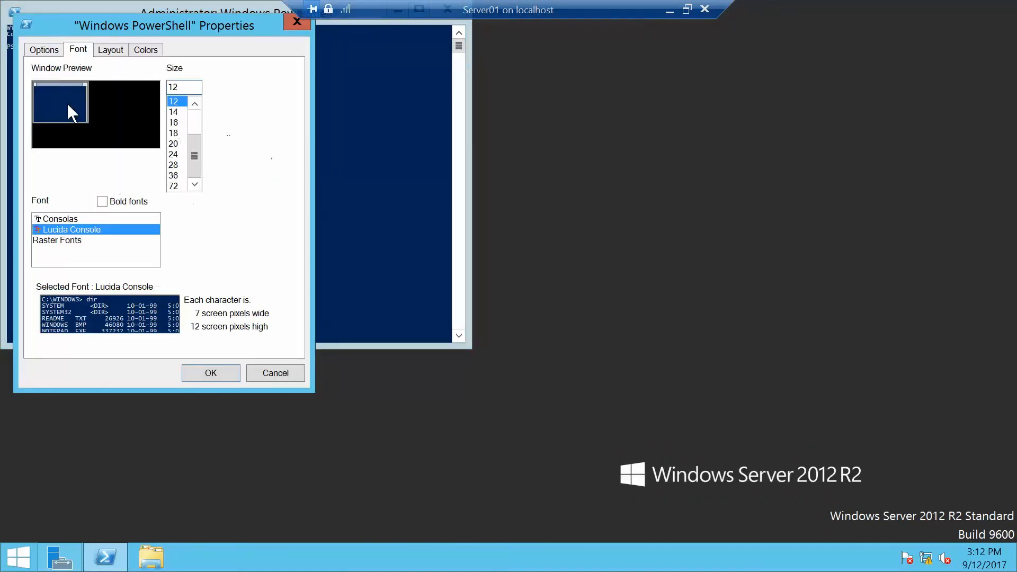
pyautogui.click(95, 219)
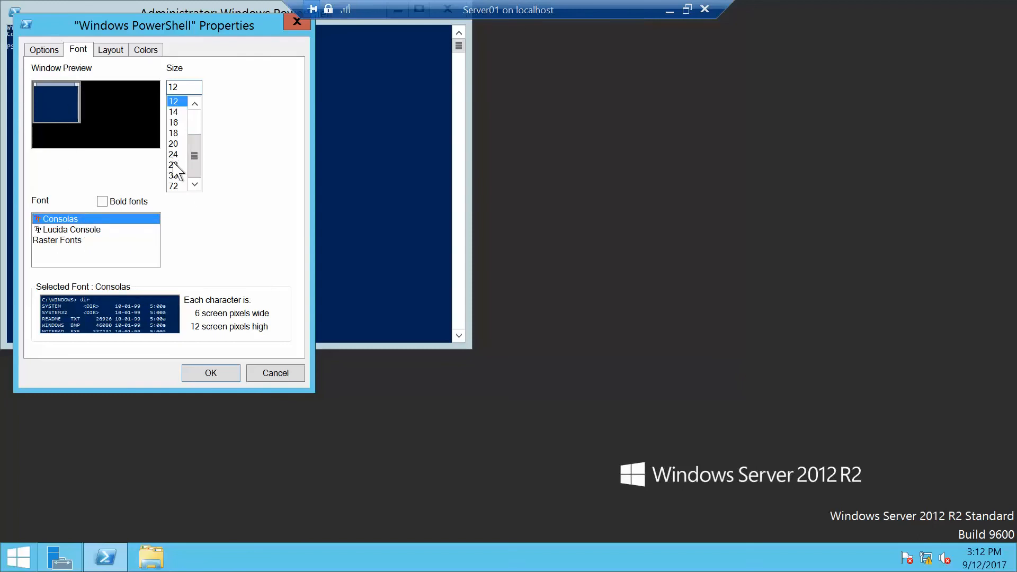
pyautogui.click(173, 165)
pyautogui.click(175, 155)
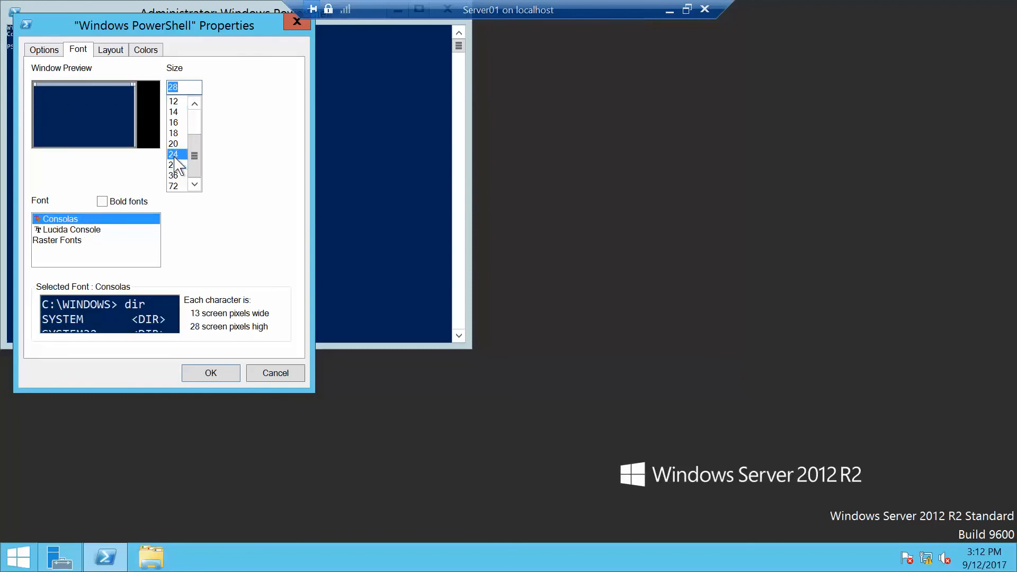
pyautogui.click(204, 373)
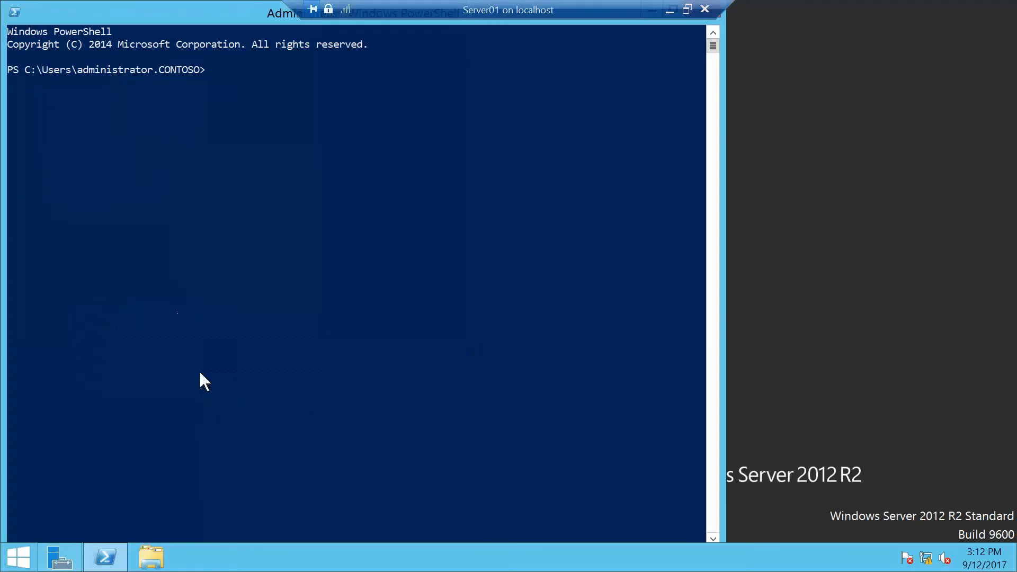
# Increase the PowerShell console font size to 28.
pyautogui.rightClick(185, 10)
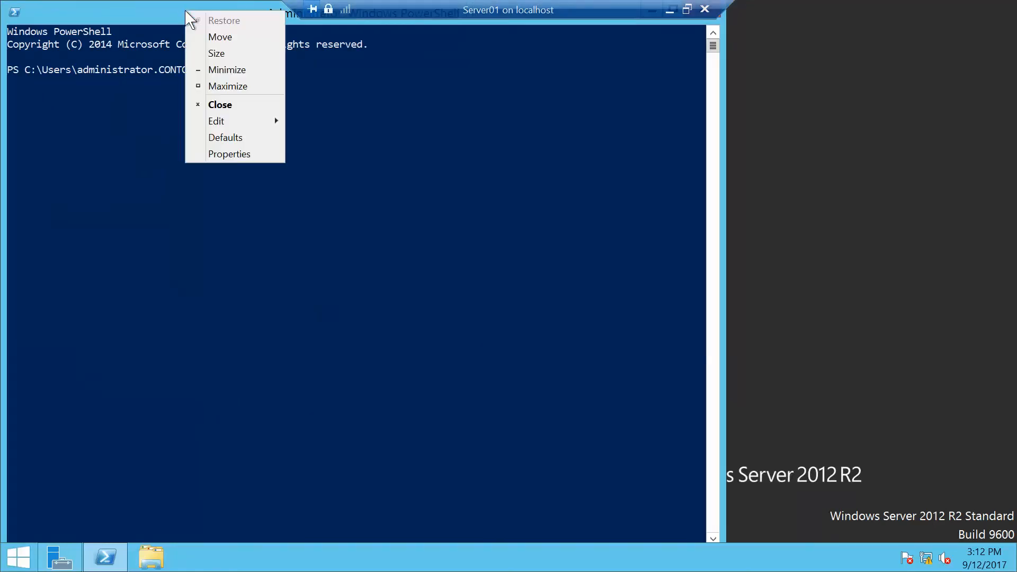
pyautogui.click(232, 155)
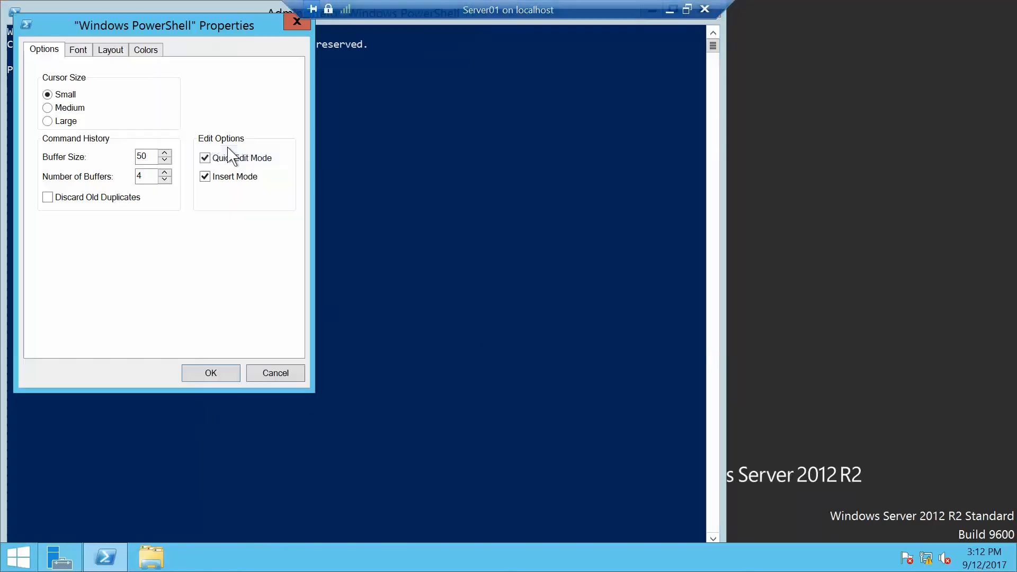
pyautogui.click(78, 50)
pyautogui.click(175, 165)
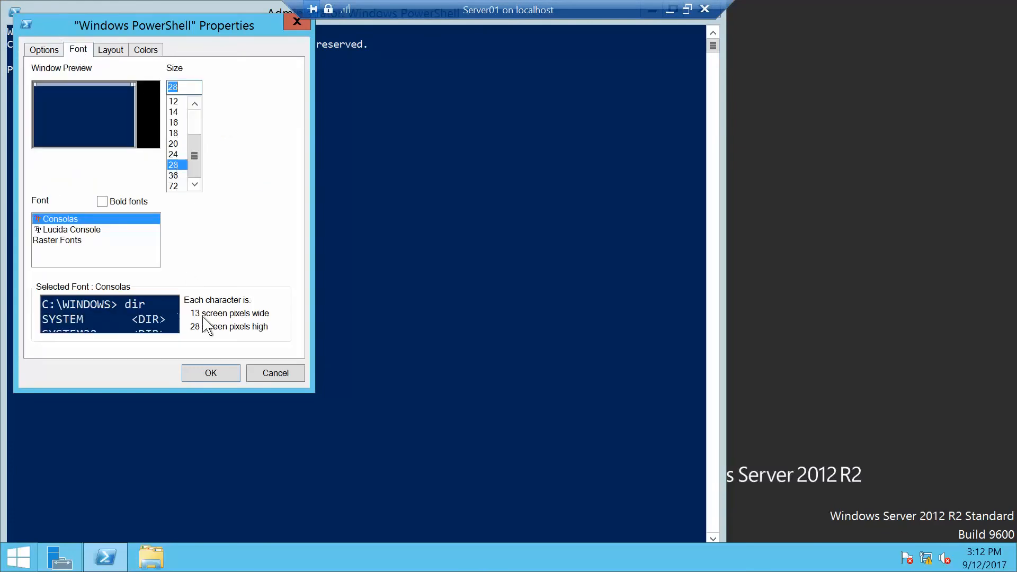
pyautogui.click(206, 375)
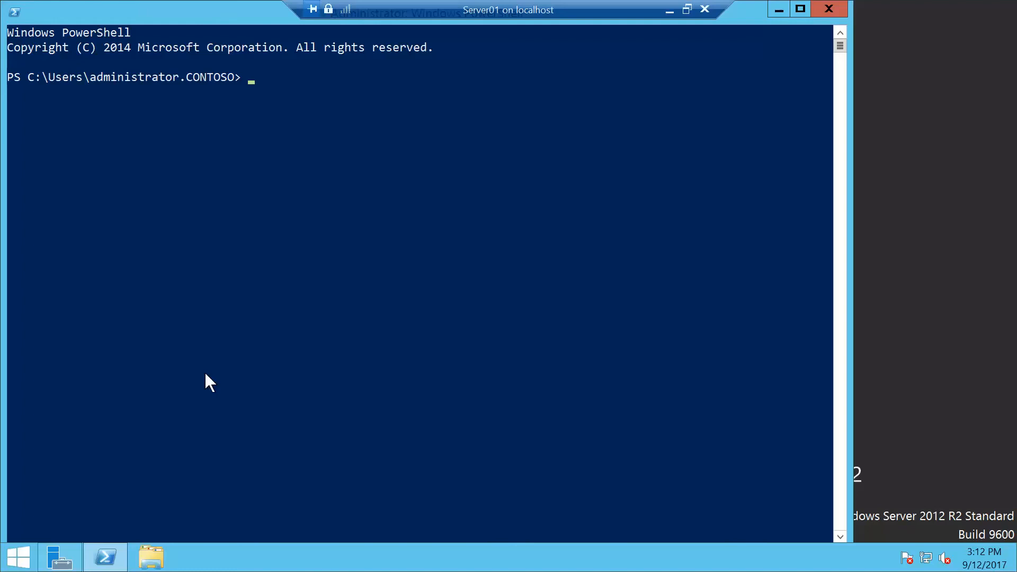
# Run Add-ADComputerServiceAccount with identity Server01 and service account App2Service.
pyautogui.write('Add-ADComputerSer')
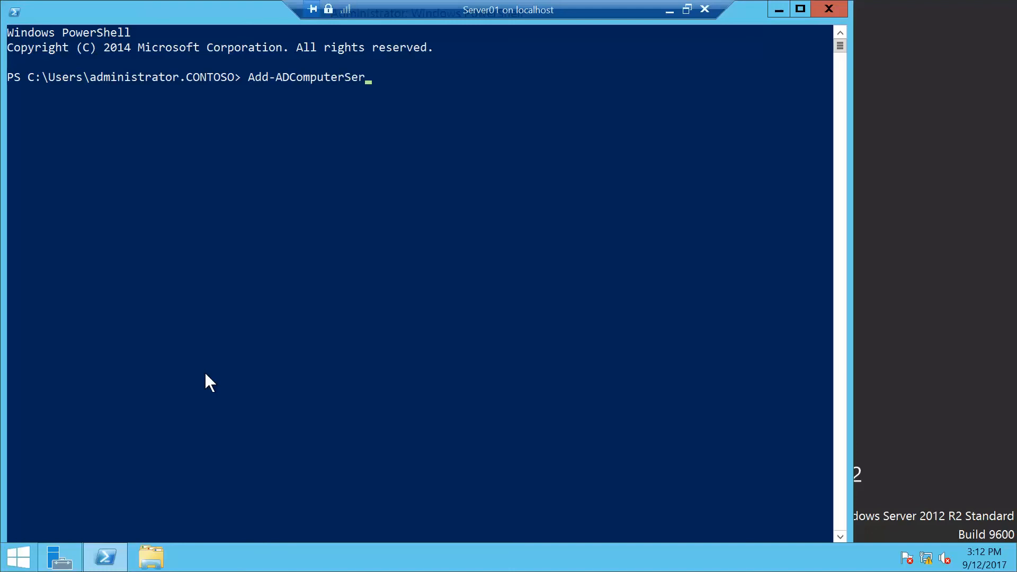
pyautogui.write('viceAccount')
pyautogui.press('Return')
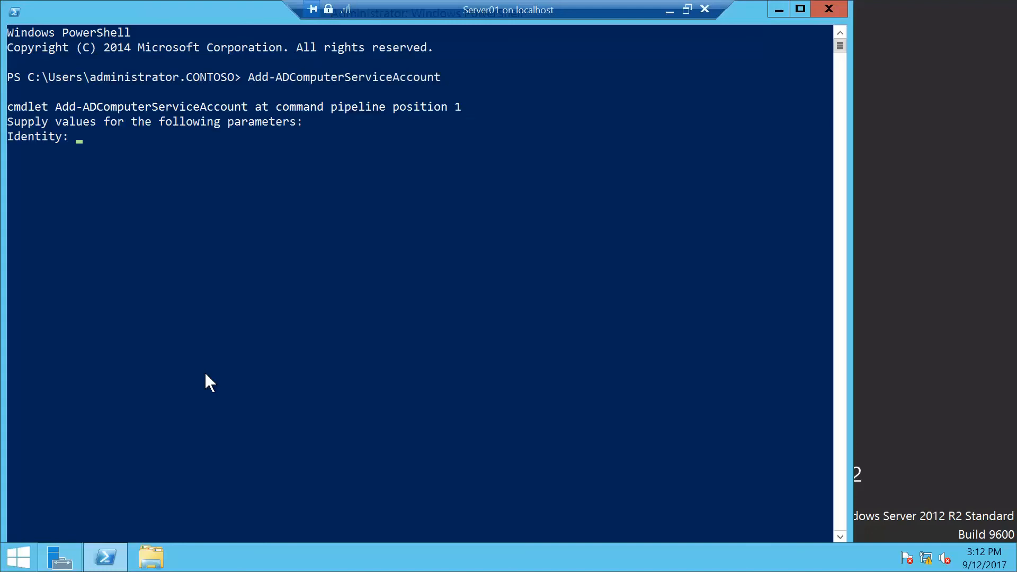
pyautogui.write('Server01')
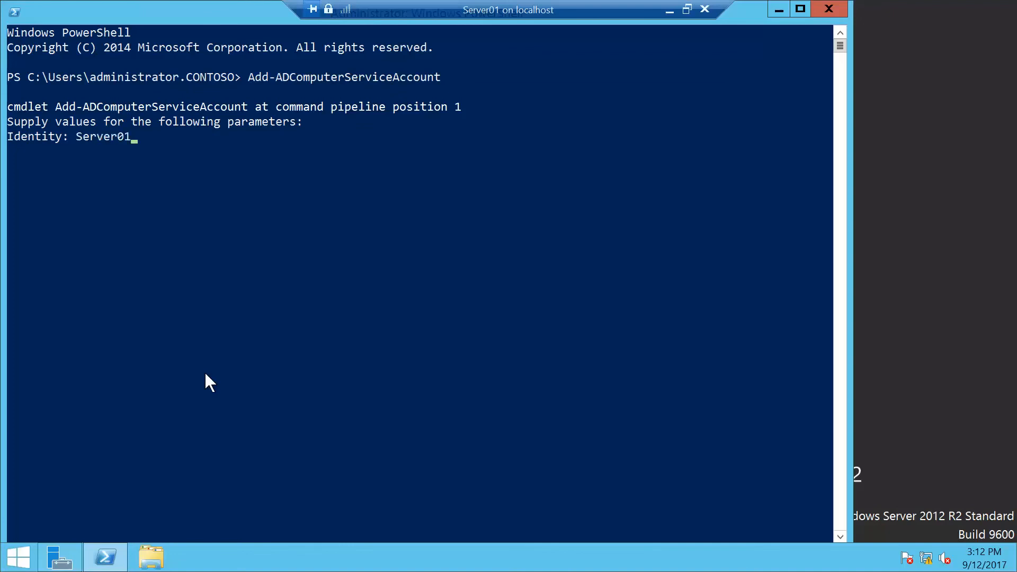
pyautogui.press('Return')
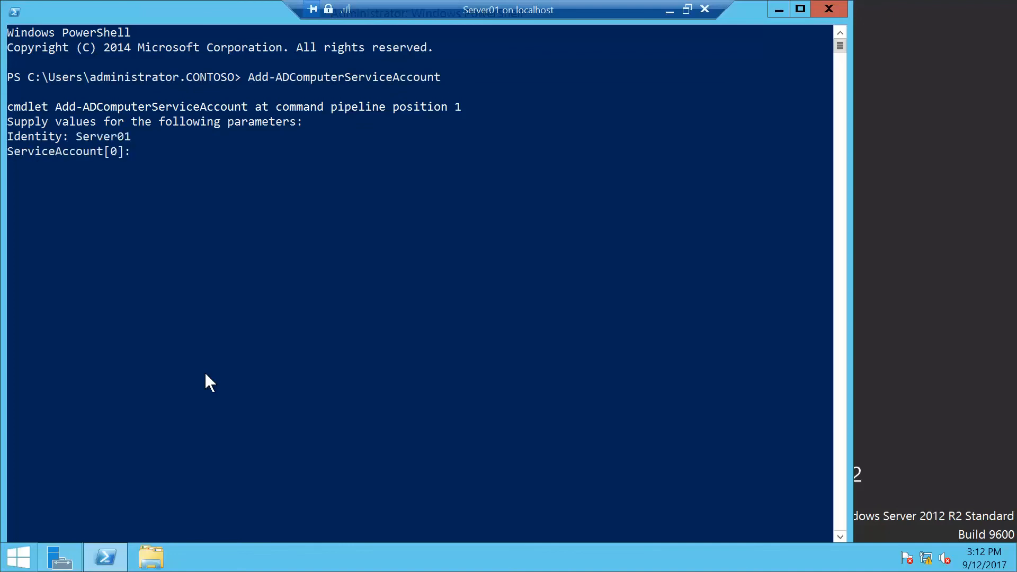
pyautogui.write('App2')
pyautogui.write('Service')
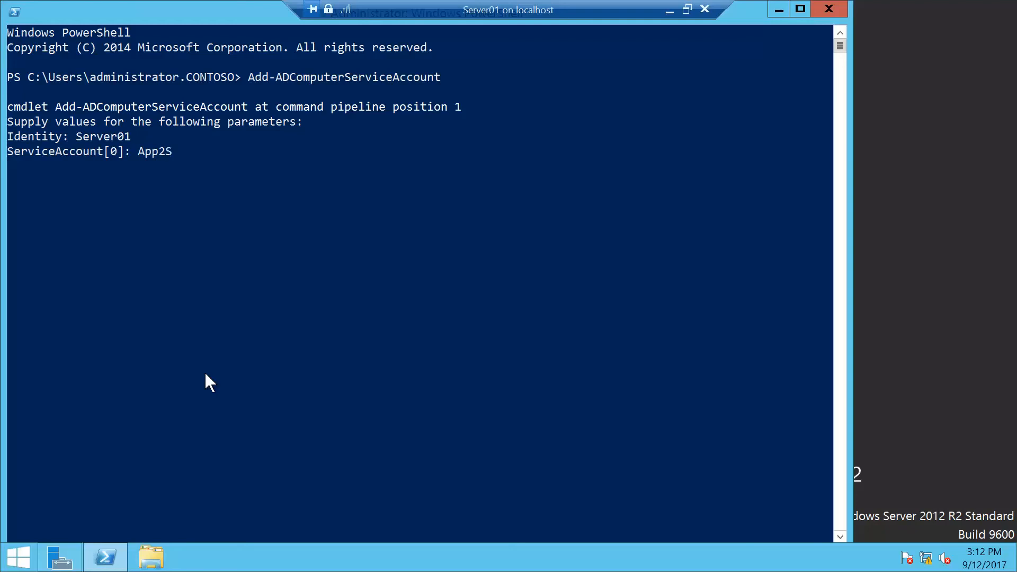
pyautogui.press('Return')
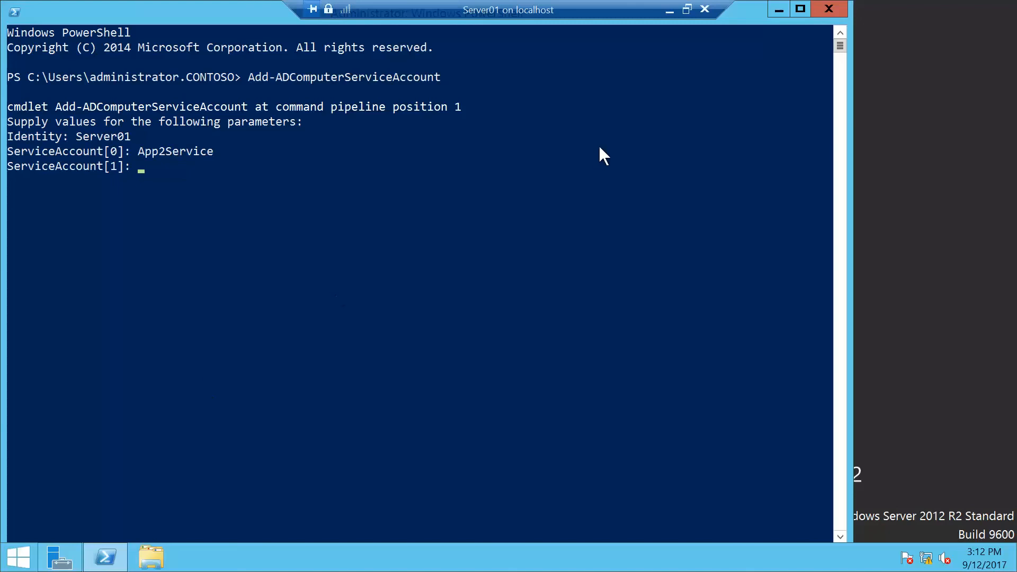
# Minimize PowerShell and open the Services console from Server Manager's tools.
pyautogui.click(777, 9)
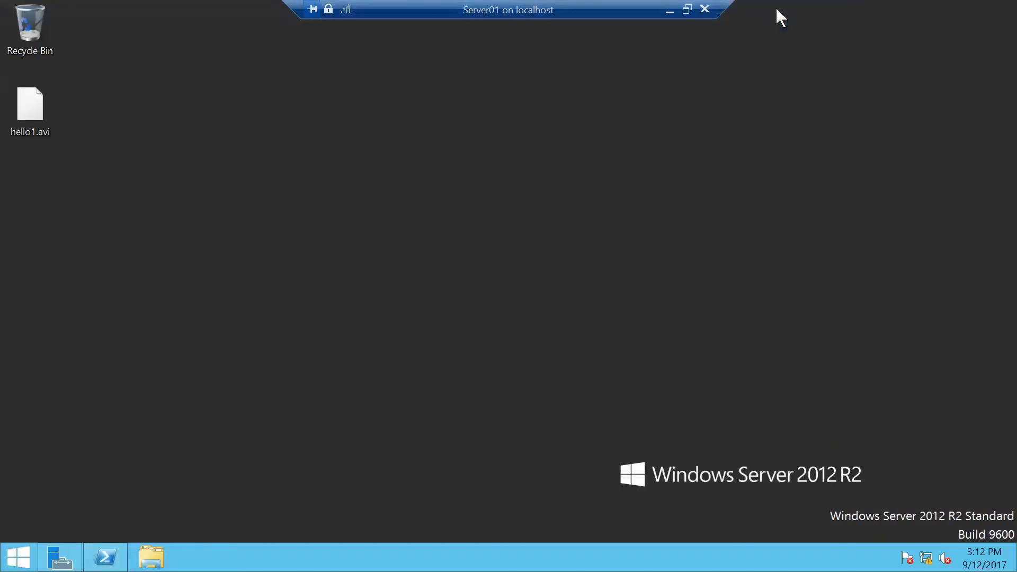
pyautogui.click(65, 553)
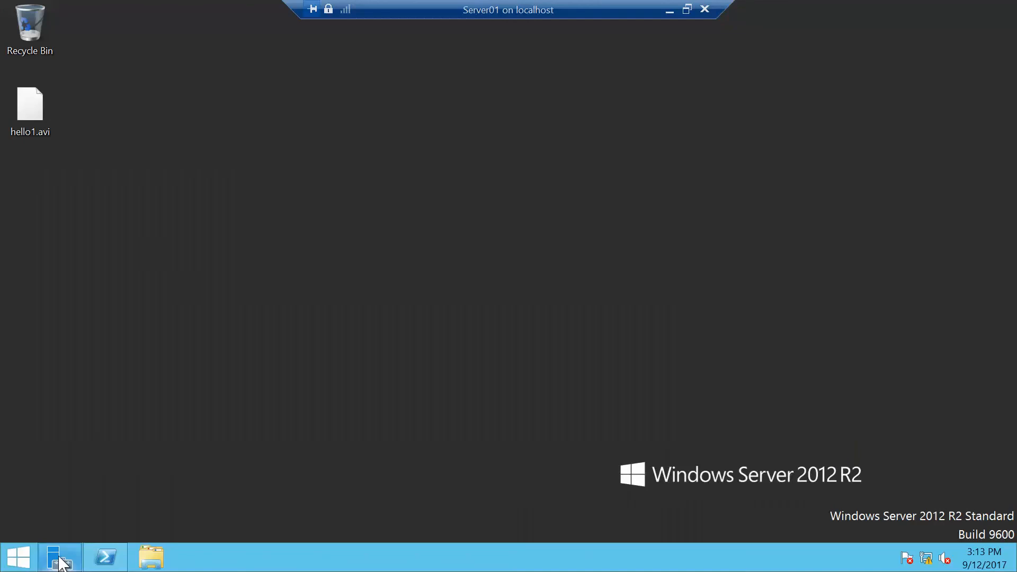
pyautogui.click(60, 562)
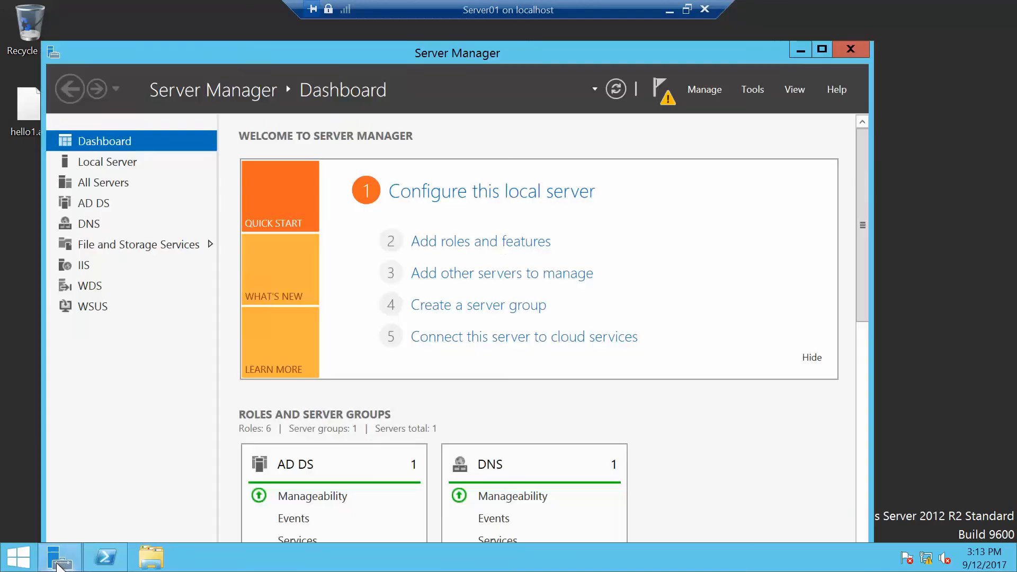
pyautogui.click(755, 91)
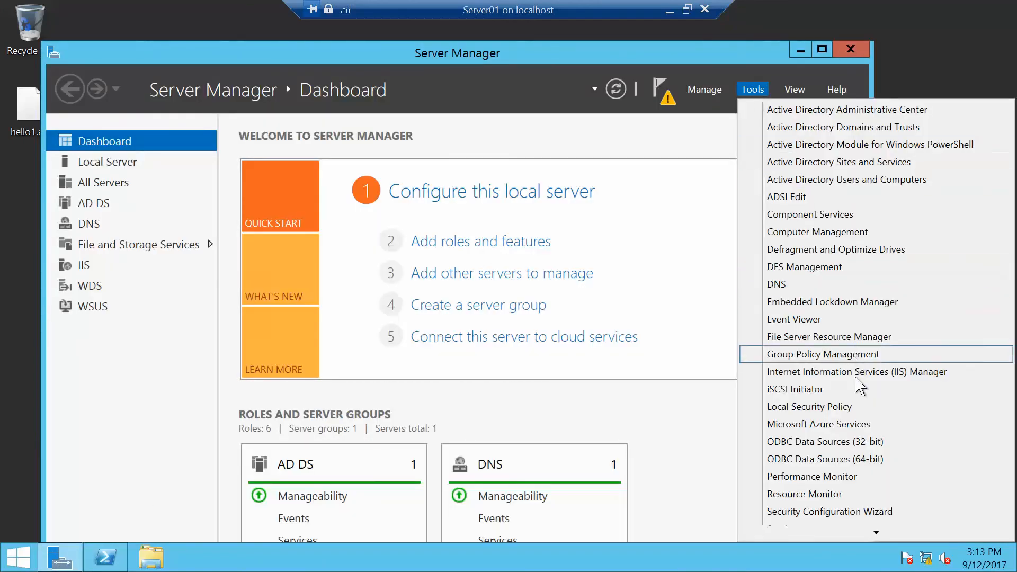
pyautogui.moveTo(876, 532)
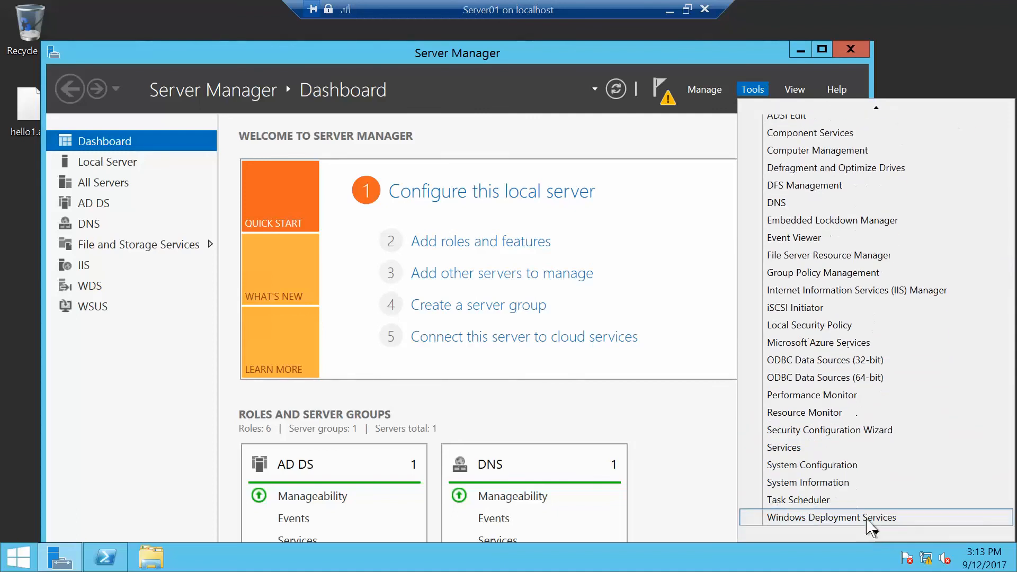
pyautogui.click(784, 447)
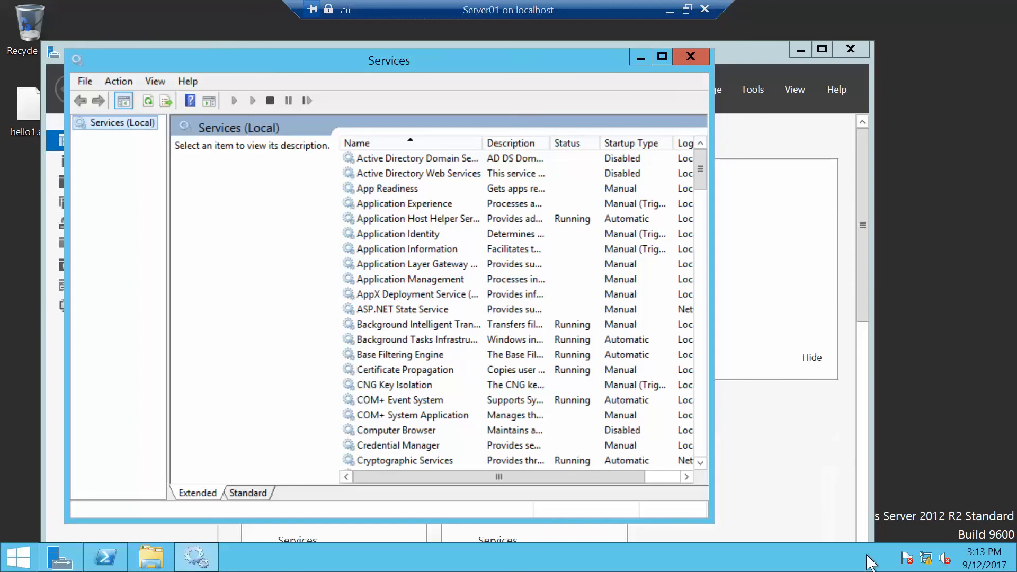
# Open the SNMP Trap service's properties at its log on settings.
pyautogui.moveTo(700, 464); pyautogui.dragTo(700, 465)
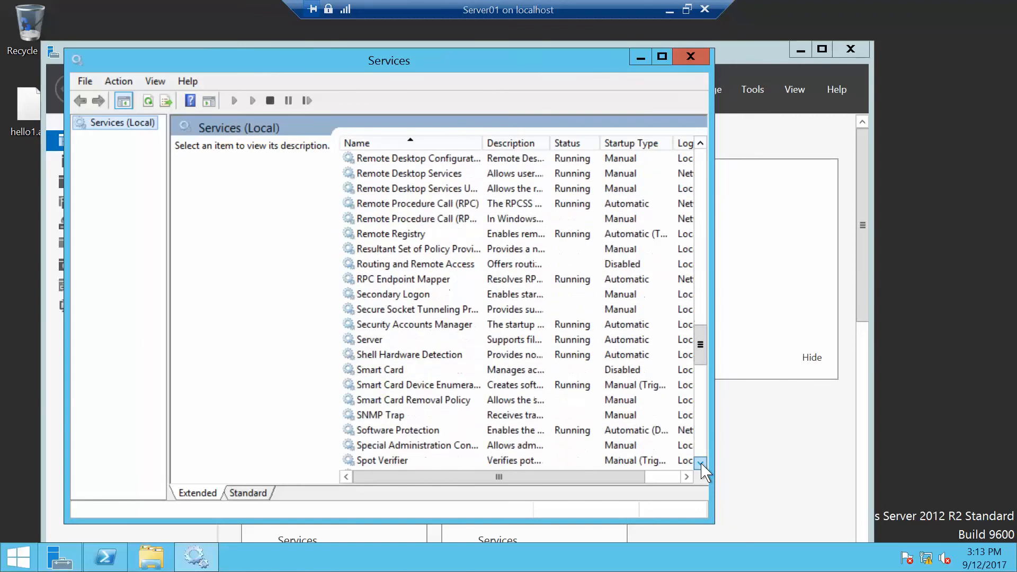
pyautogui.doubleClick(392, 415)
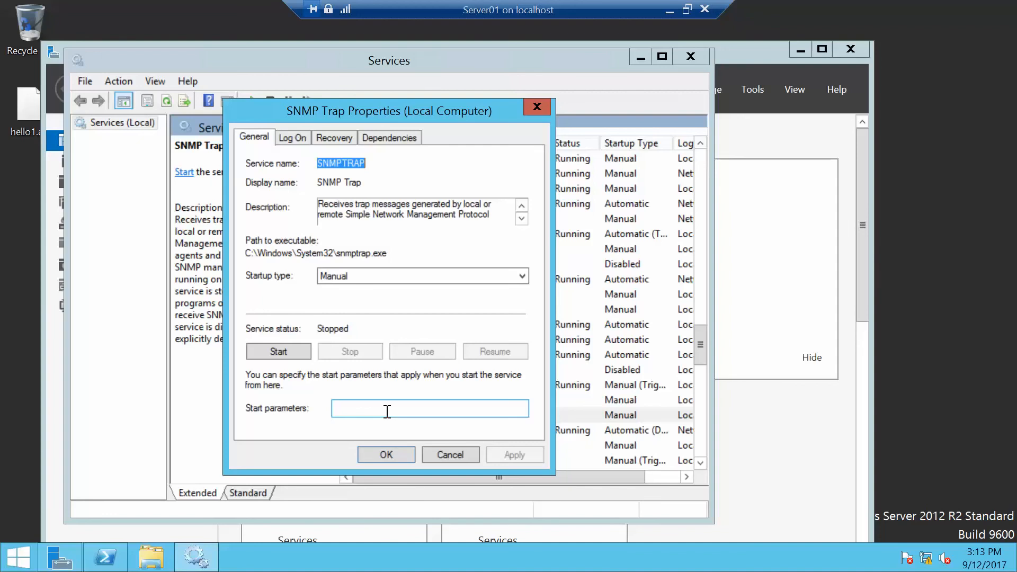
pyautogui.click(292, 139)
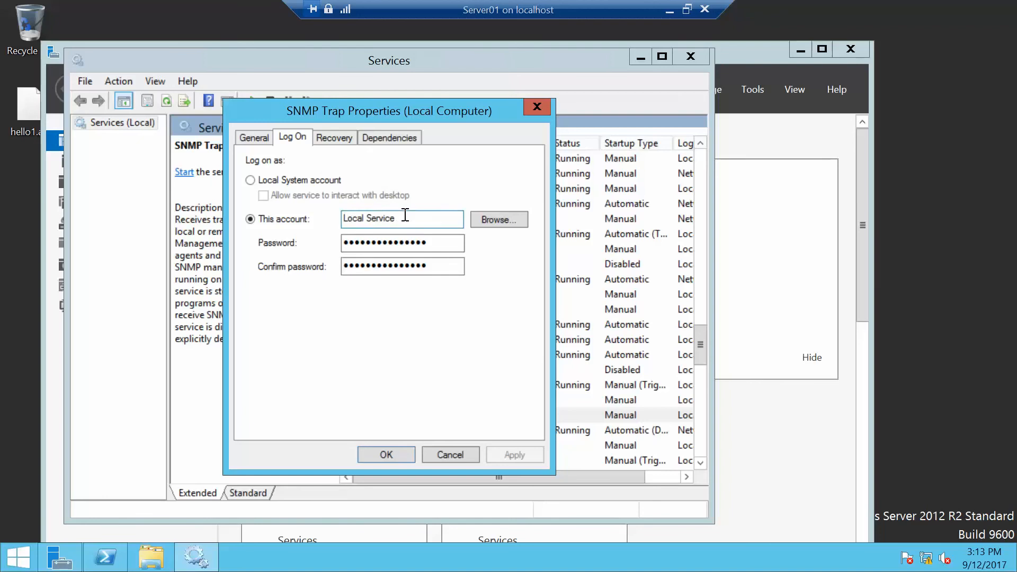
# Set the SNMP Trap logon account to contoso\app2service$, clear both password fields, and try to apply it.
pyautogui.moveTo(405, 214); pyautogui.dragTo(224, 202)
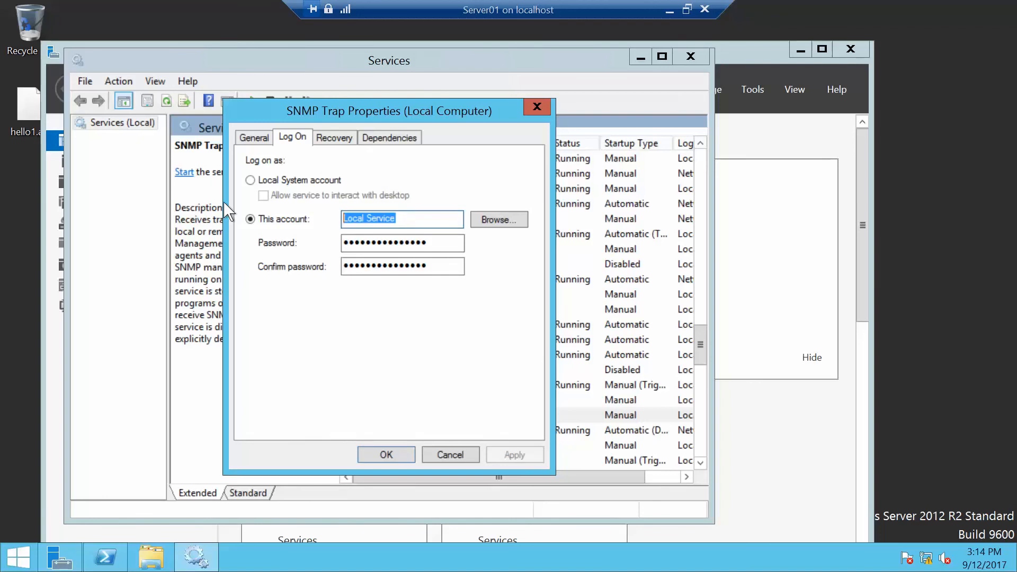
pyautogui.write('cont')
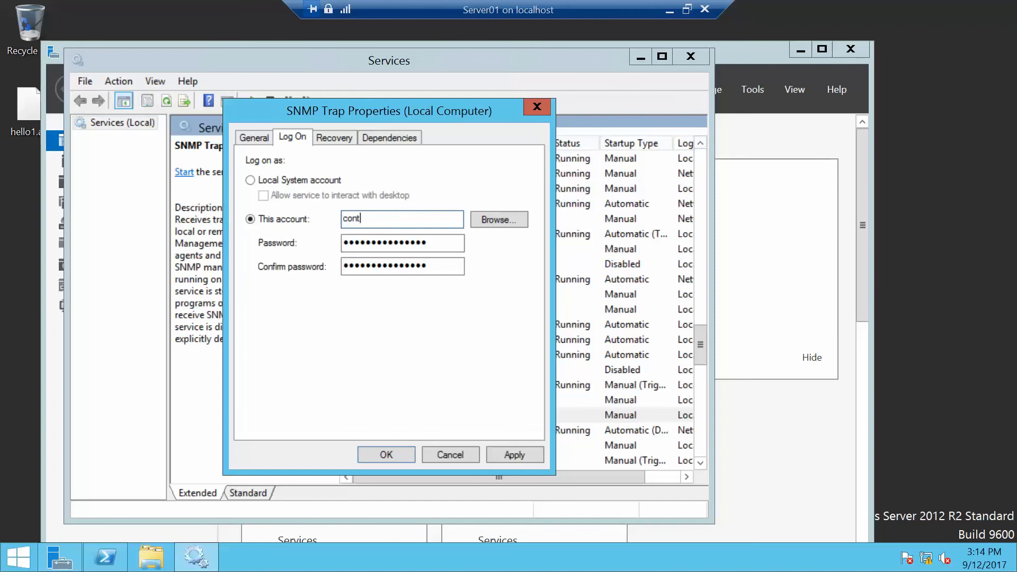
pyautogui.write('oso\\app2service$')
pyautogui.press('Tab')
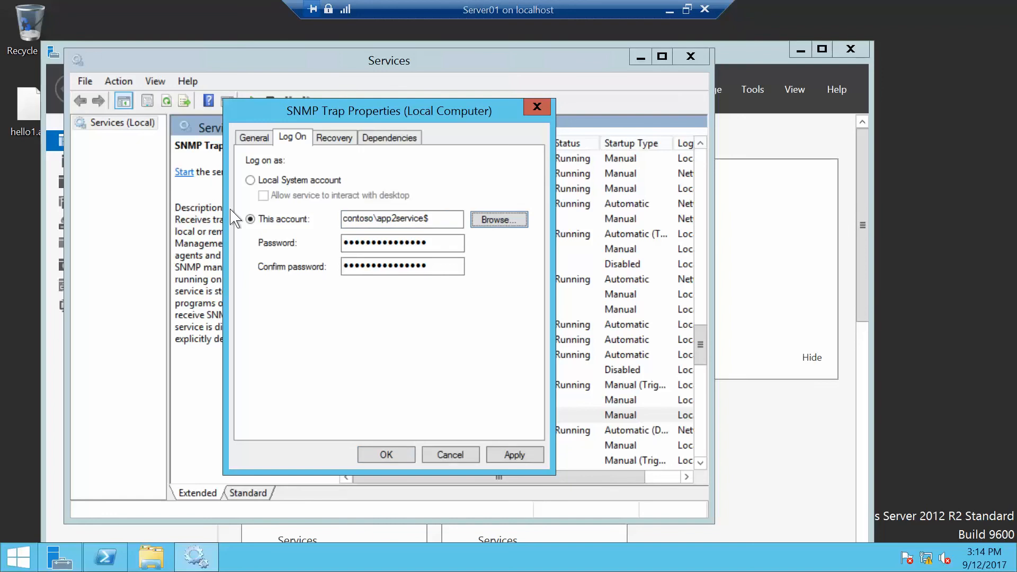
pyautogui.press('Tab')
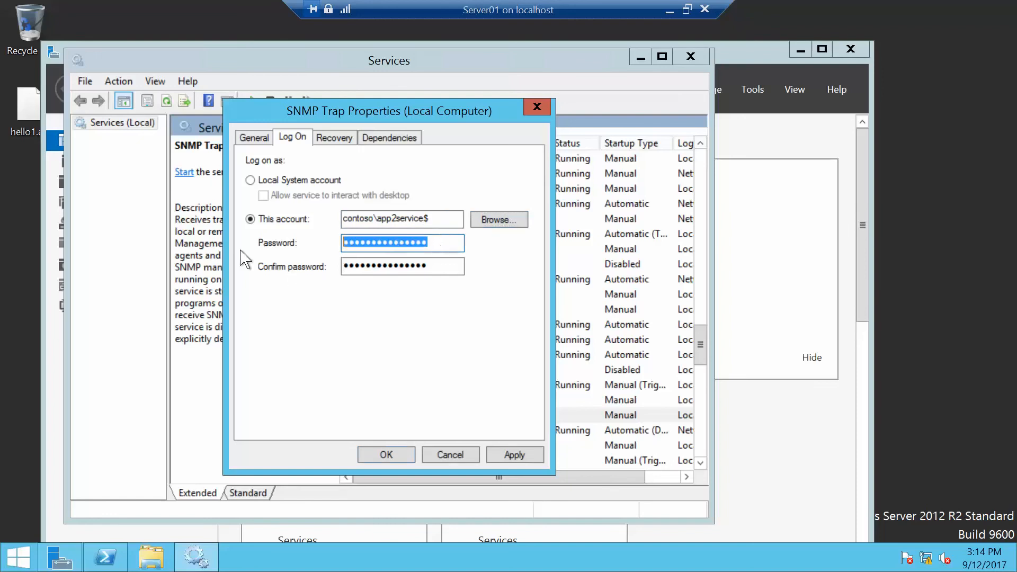
pyautogui.press('BackSpace')
pyautogui.press('Tab')
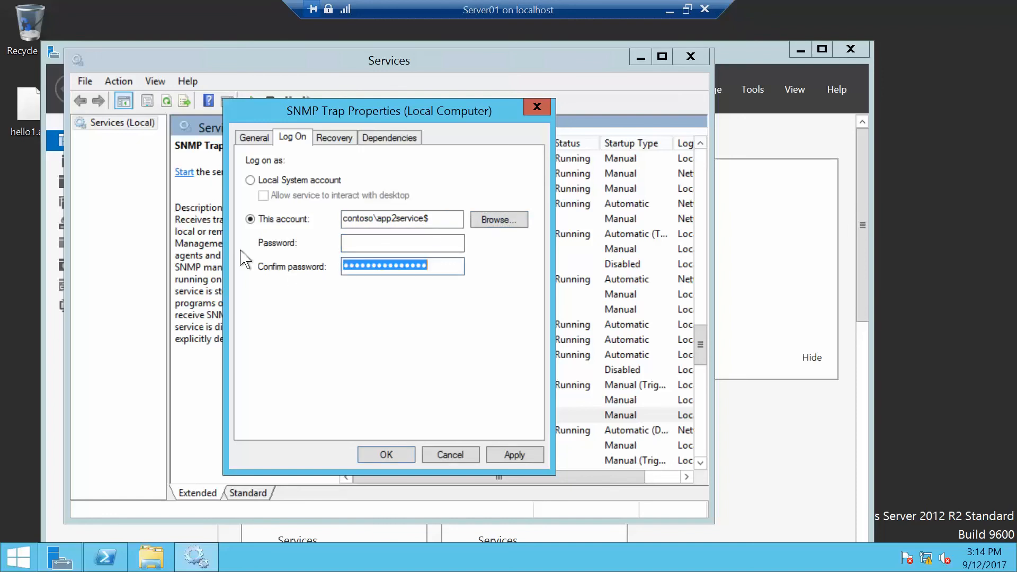
pyautogui.press('BackSpace')
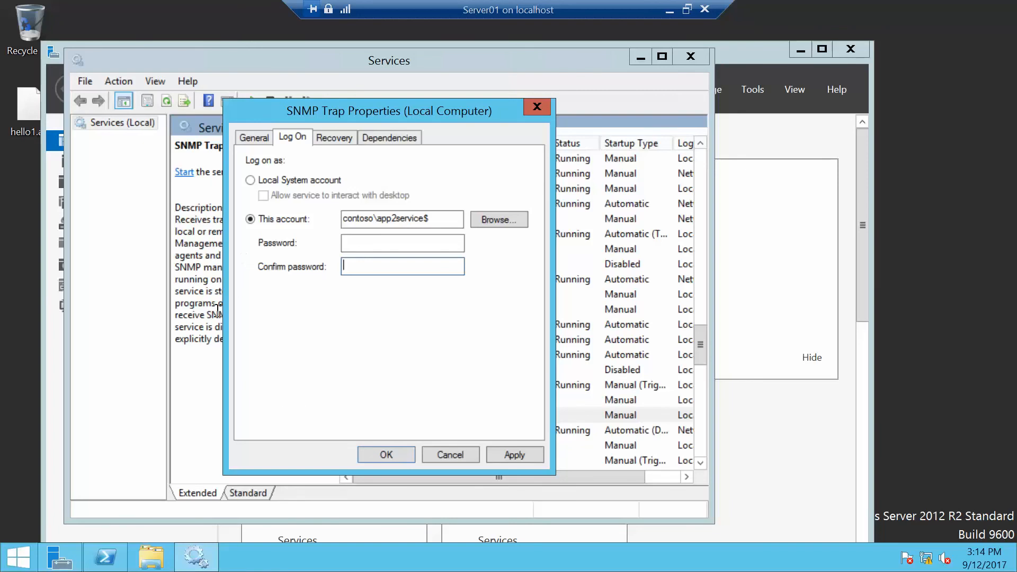
pyautogui.click(385, 454)
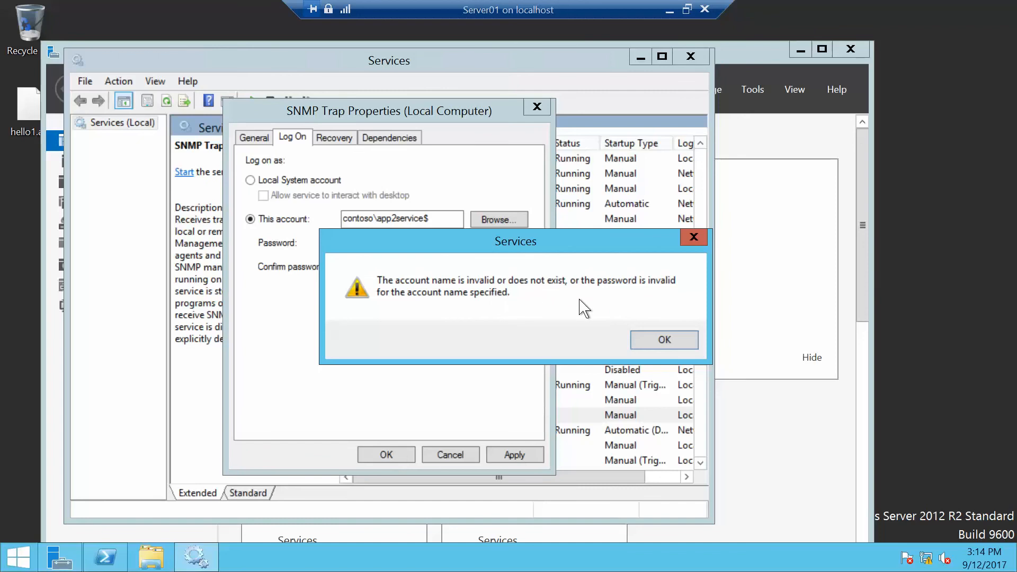
pyautogui.click(657, 341)
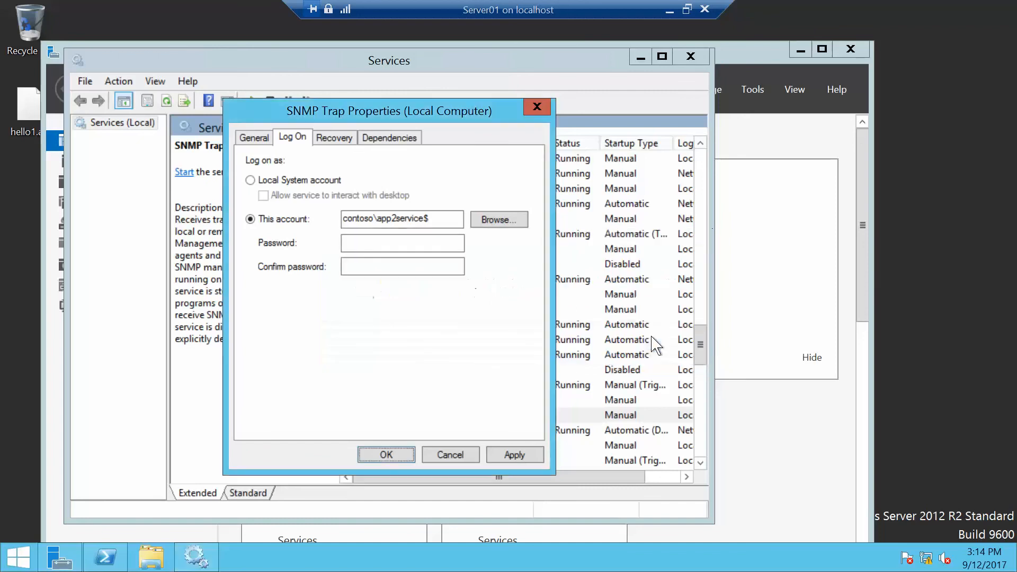
# Enter the account password in both password fields and try to confirm the SNMP Trap logon settings.
pyautogui.click(394, 241)
pyautogui.write('••••••')
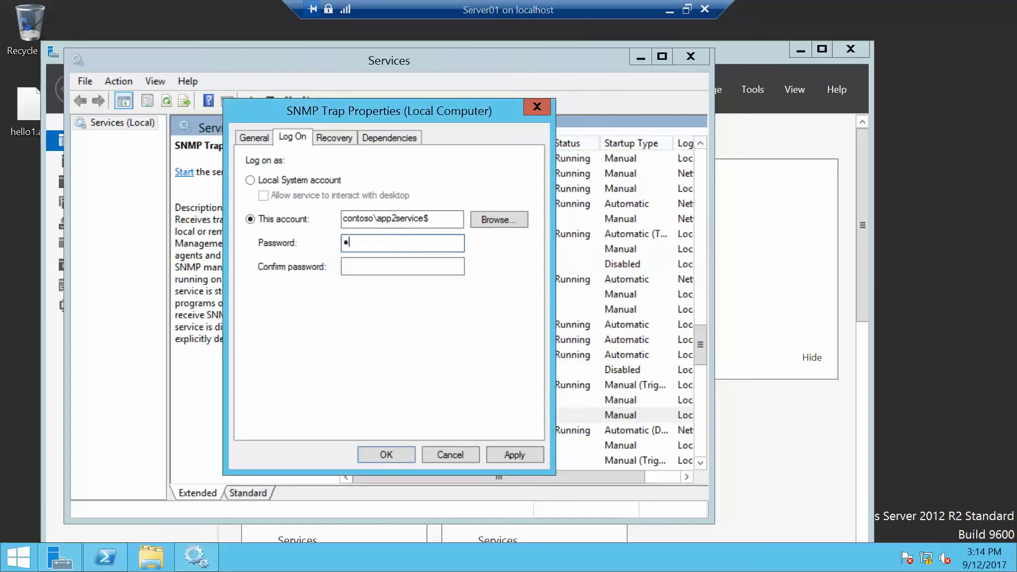
pyautogui.write('••')
pyautogui.press('Tab')
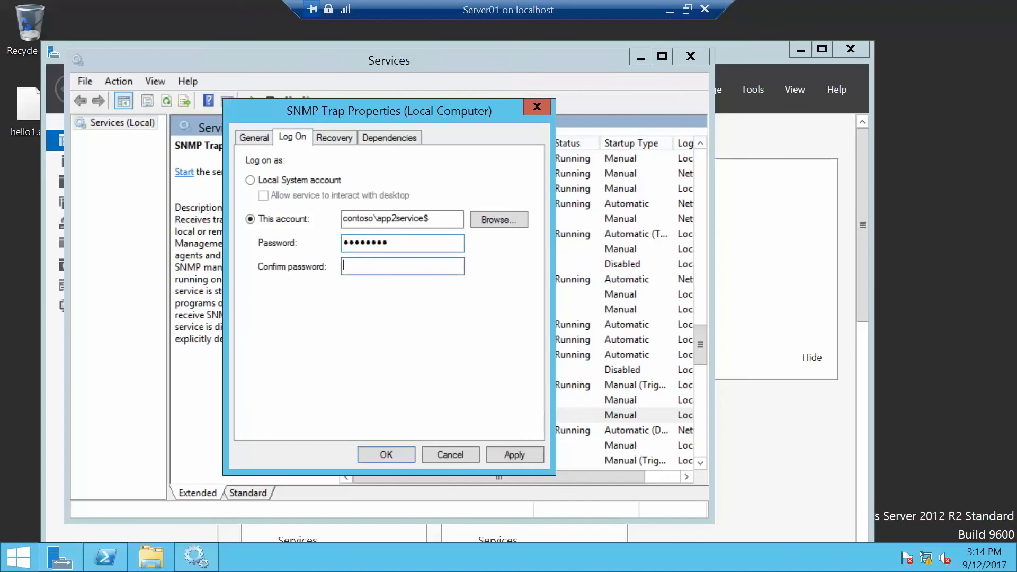
pyautogui.write('••••••••')
pyautogui.click(386, 453)
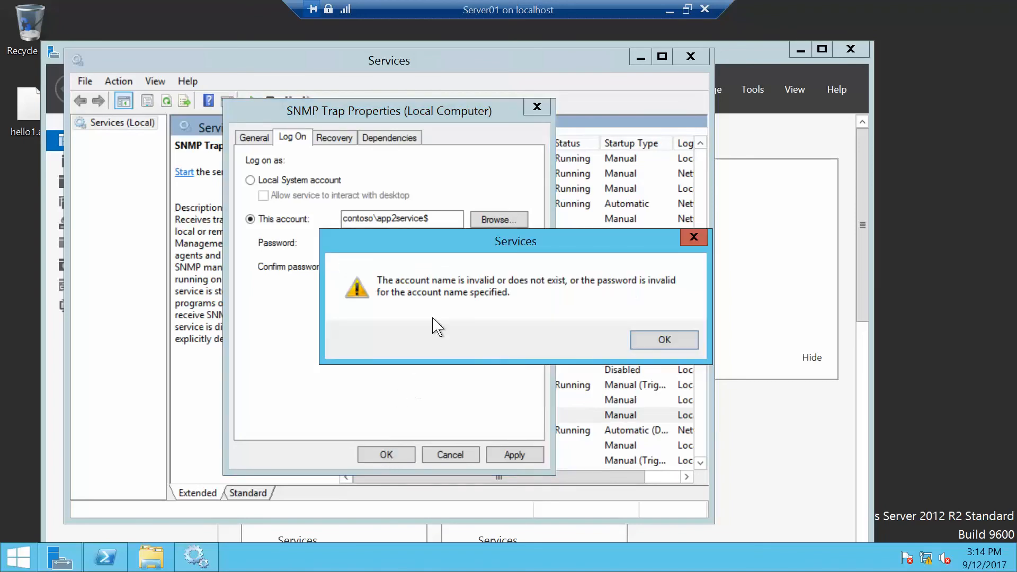
pyautogui.click(662, 341)
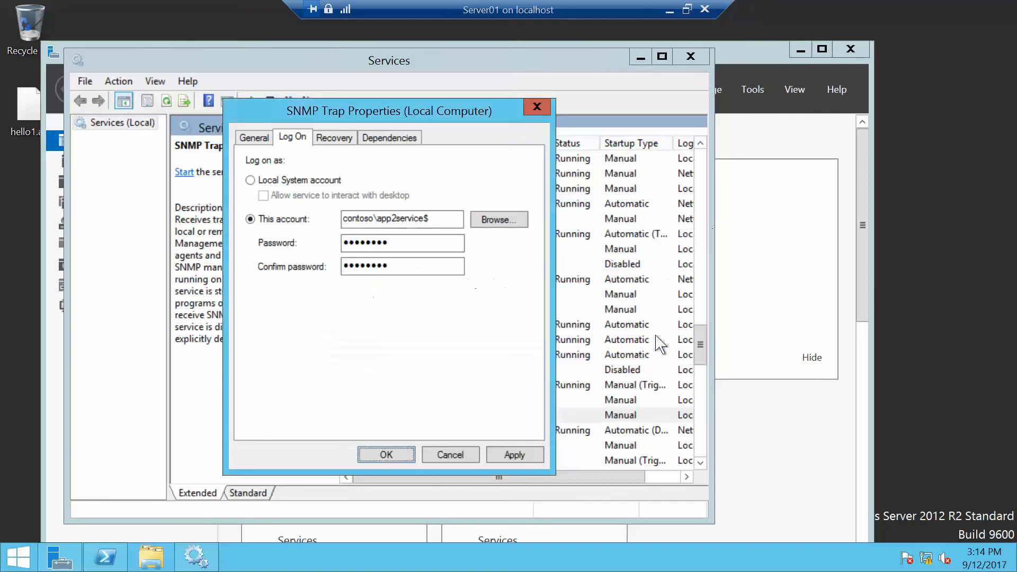
# Retype the logon account as contoso\App2Service$ and try to confirm the settings again.
pyautogui.click(434, 221)
pyautogui.moveTo(434, 221); pyautogui.dragTo(264, 228)
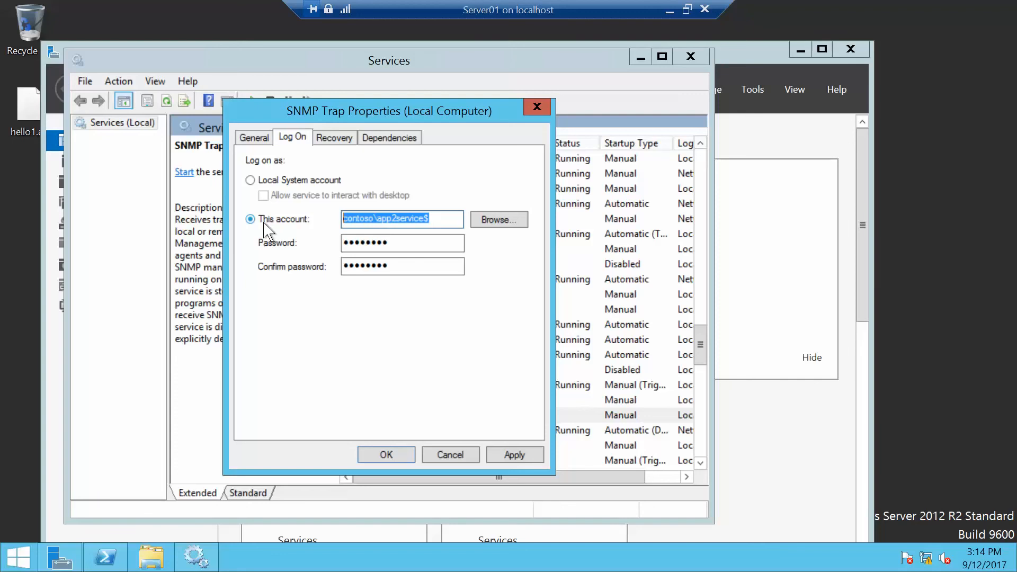
pyautogui.write('con')
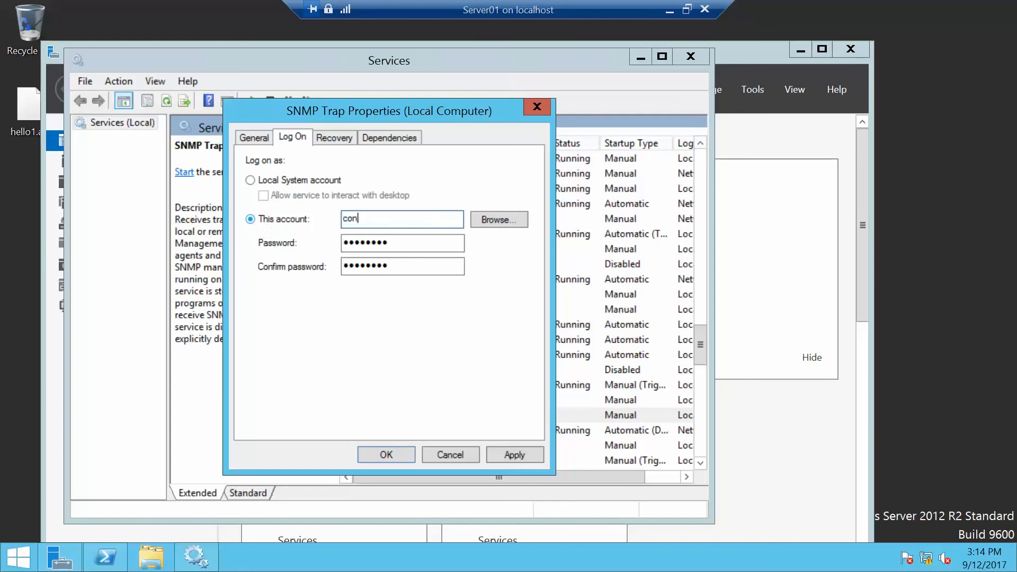
pyautogui.write('toso\\App2Service$')
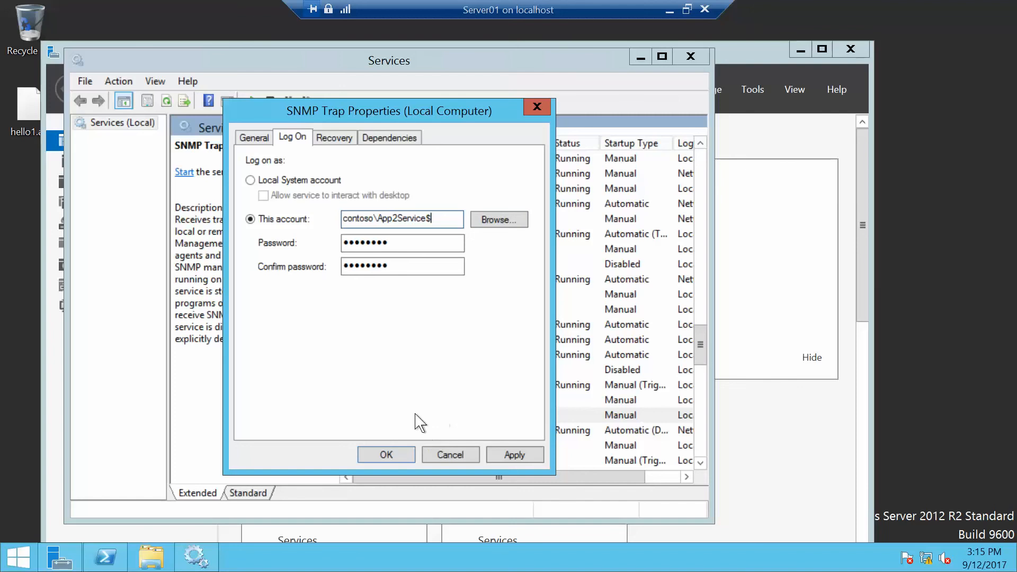
pyautogui.press('Tab')
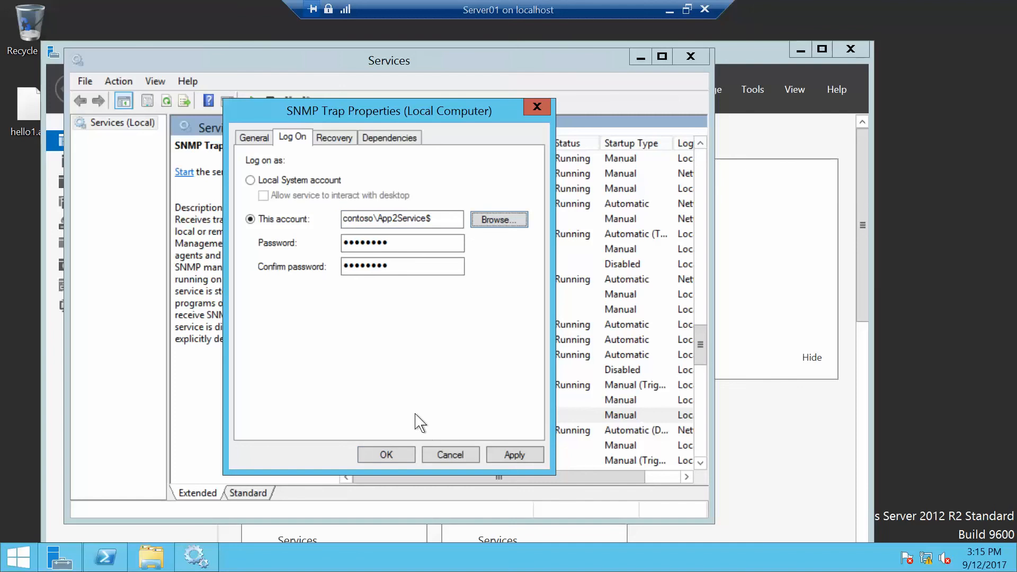
pyautogui.click(410, 452)
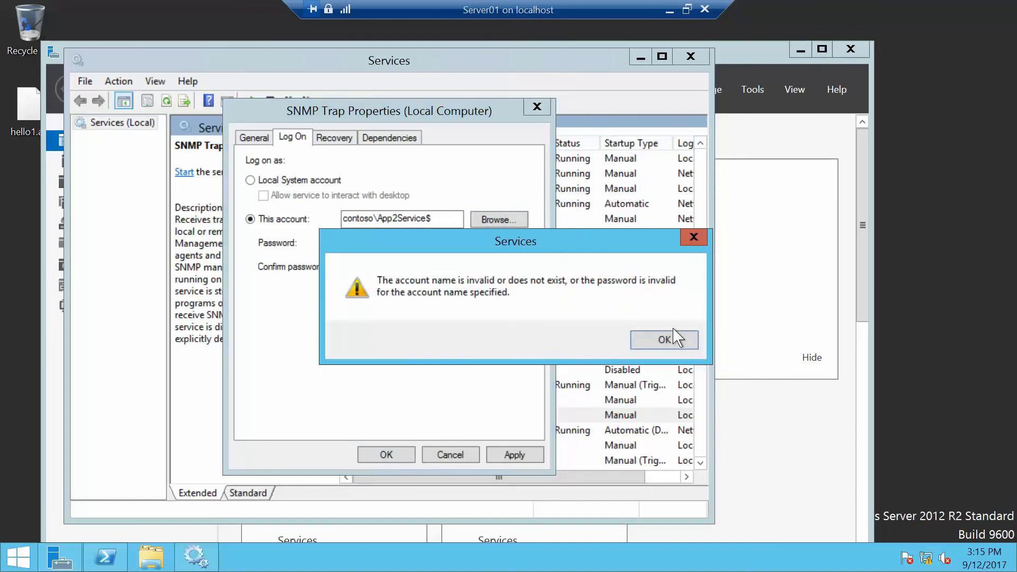
pyautogui.click(663, 340)
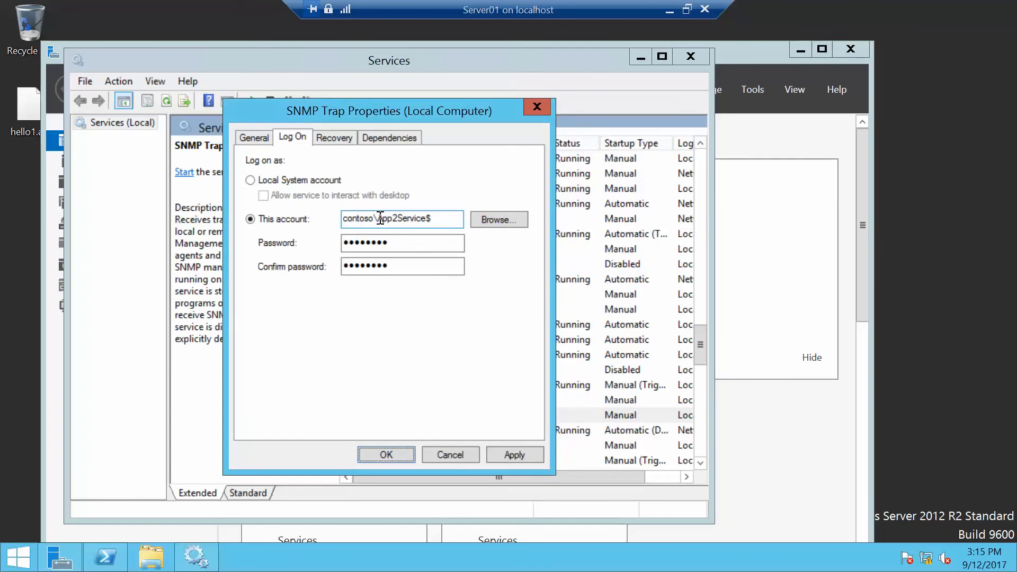
# Remove the domain prefix so the logon account reads App2Service$ and try to confirm.
pyautogui.moveTo(384, 218); pyautogui.dragTo(182, 236)
pyautogui.press('BackSpace')
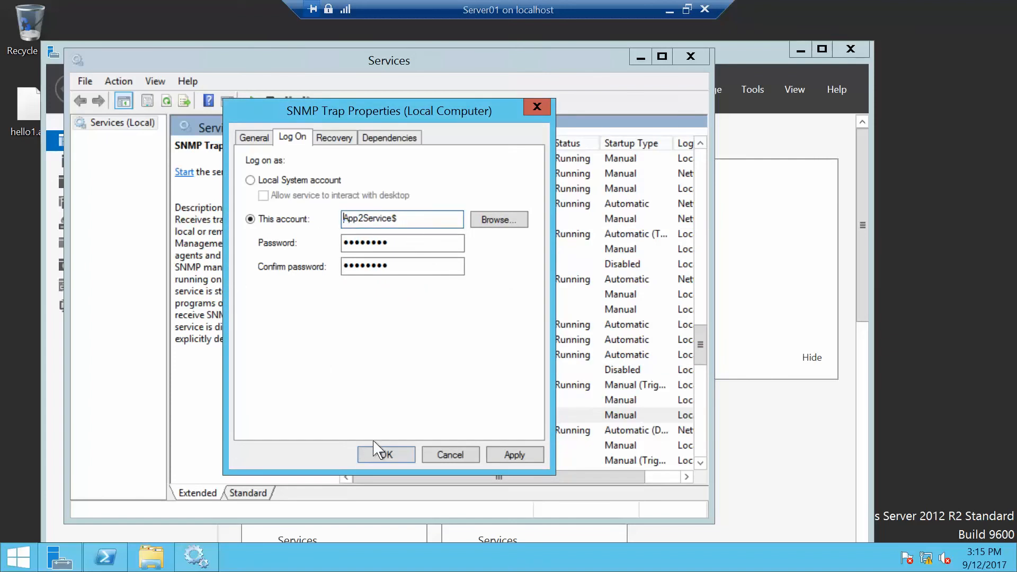
pyautogui.click(381, 455)
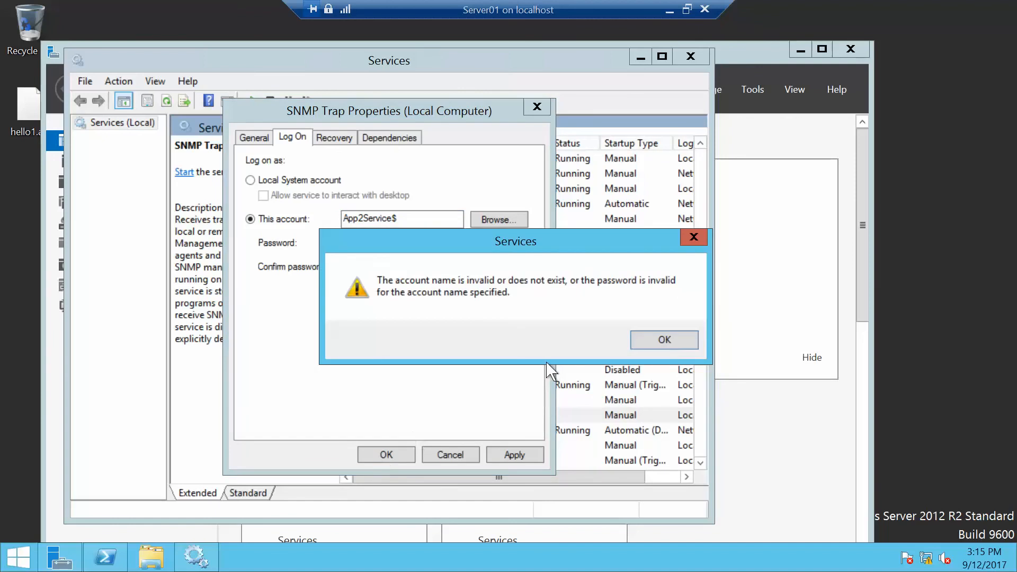
pyautogui.click(659, 341)
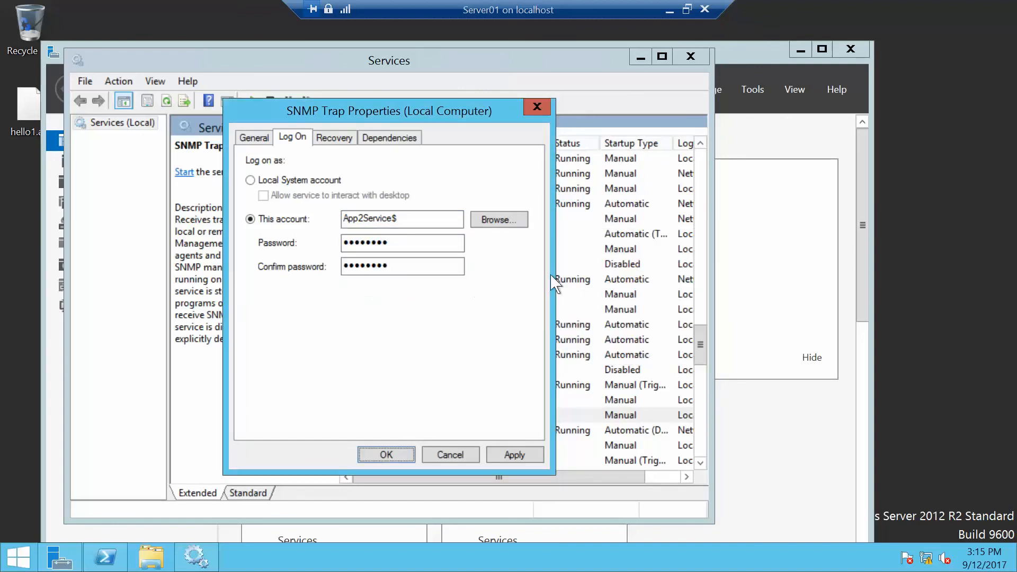
# Remove the trailing $ so the logon account reads App2Service and try to confirm.
pyautogui.click(421, 217)
pyautogui.press('BackSpace')
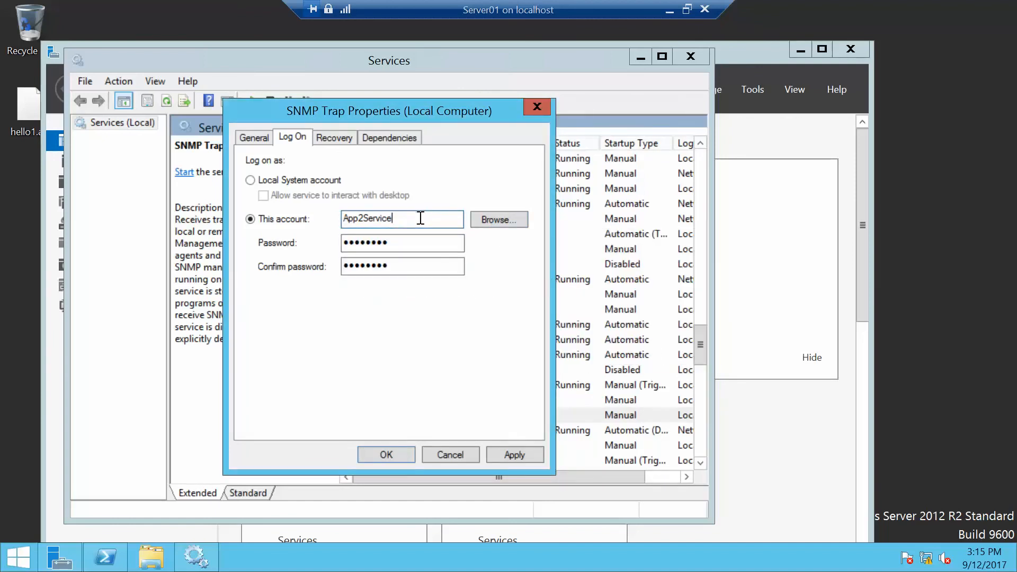
pyautogui.click(392, 453)
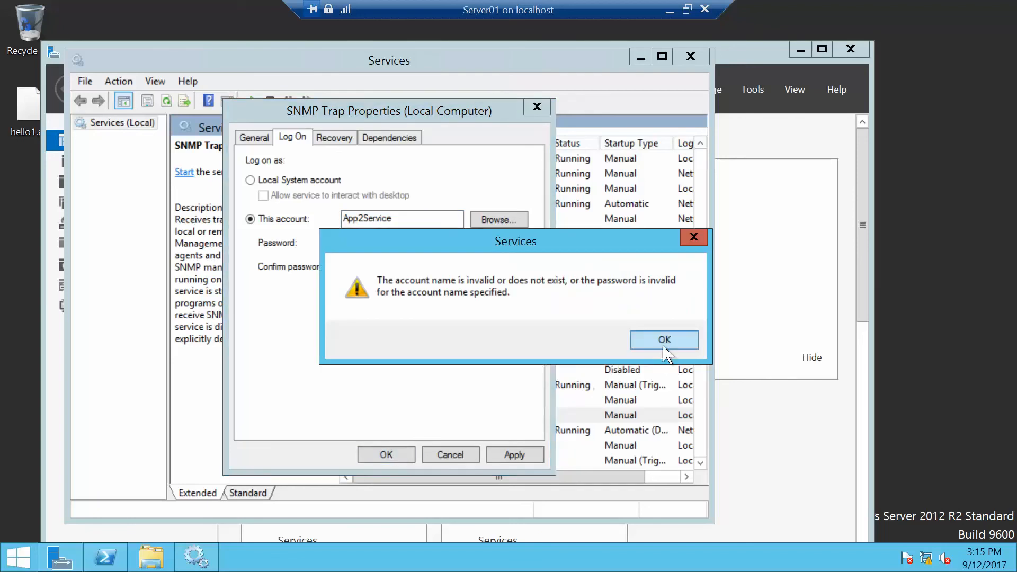
pyautogui.click(662, 342)
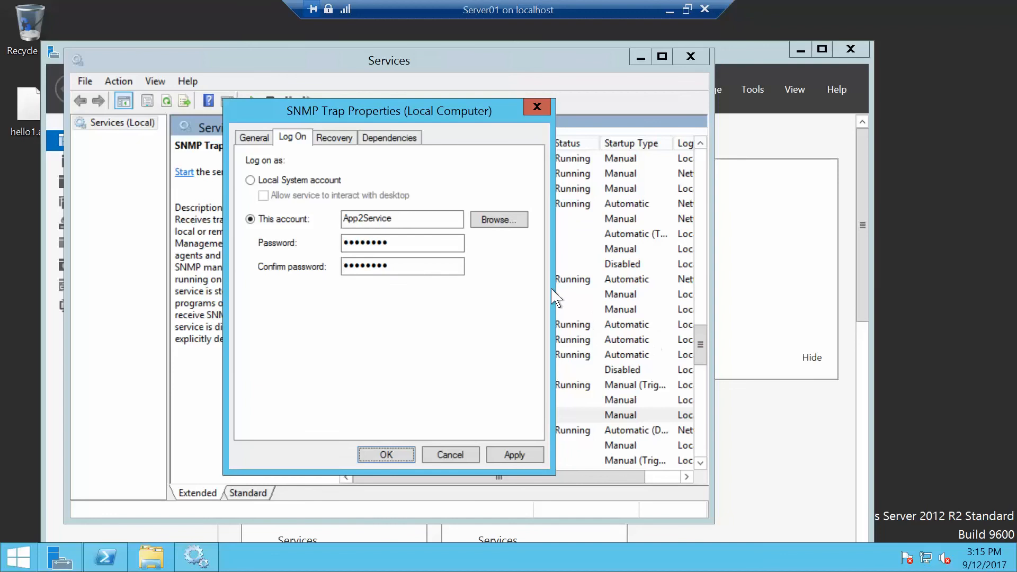
# Browse for the account contoso\app2service, check the name, and select it as the logon account.
pyautogui.click(503, 225)
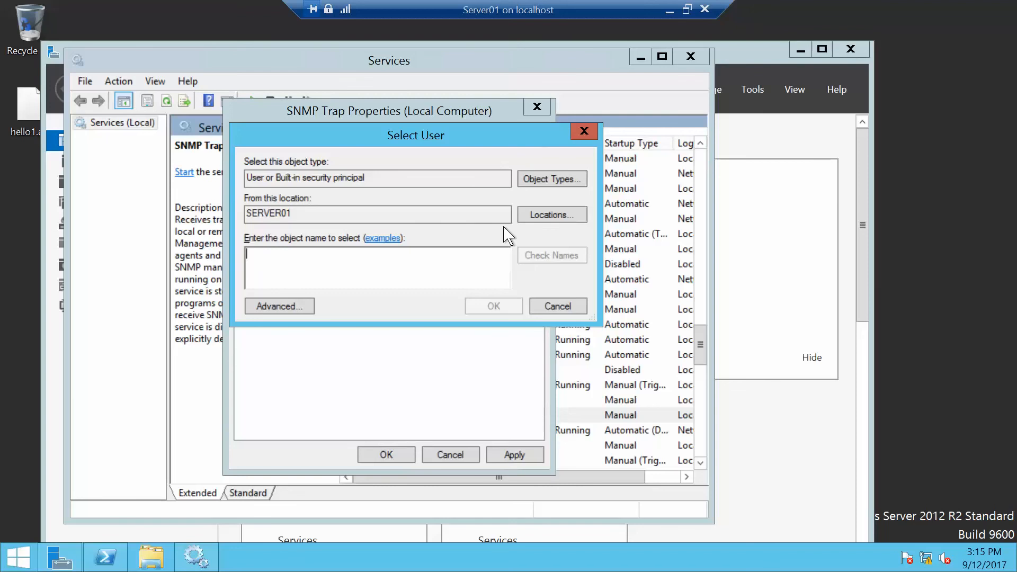
pyautogui.click(532, 180)
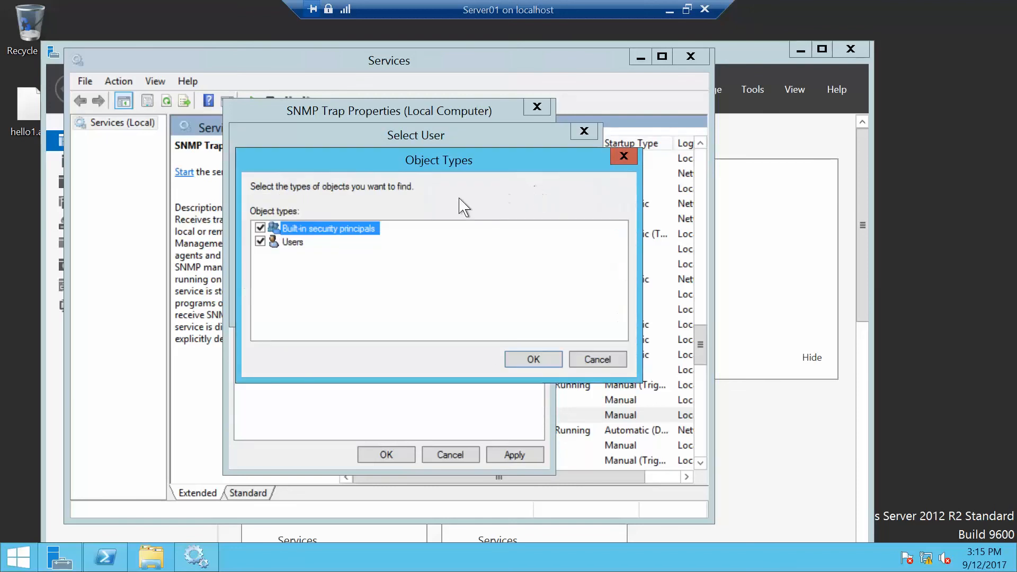
pyautogui.click(532, 362)
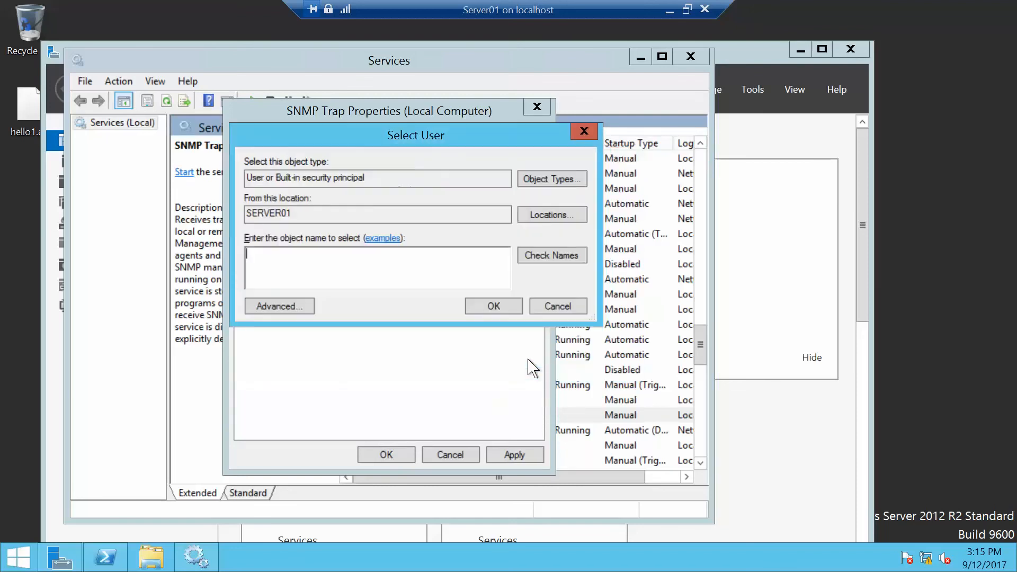
pyautogui.write('contoso')
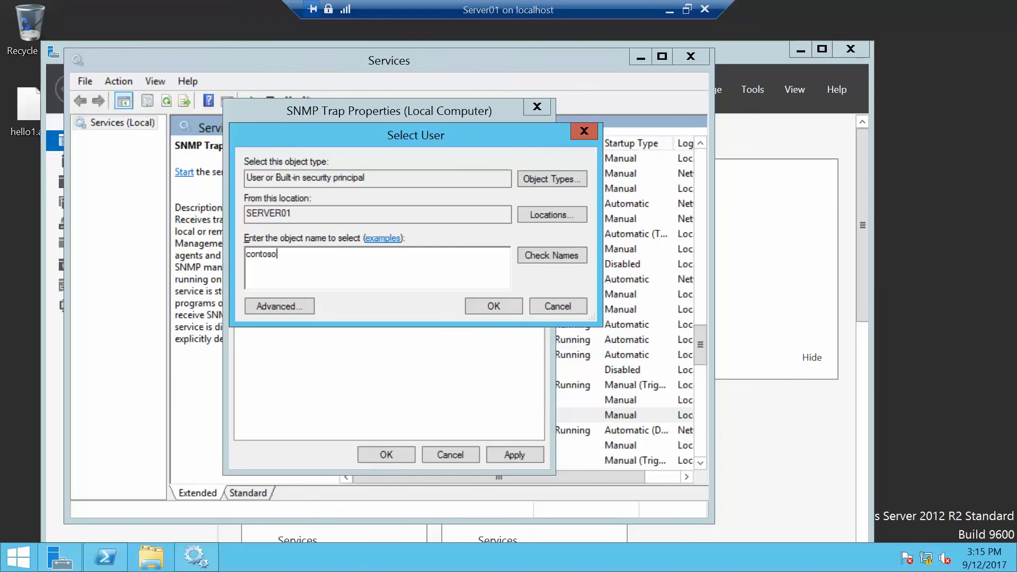
pyautogui.write('\\app2service')
pyautogui.click(554, 257)
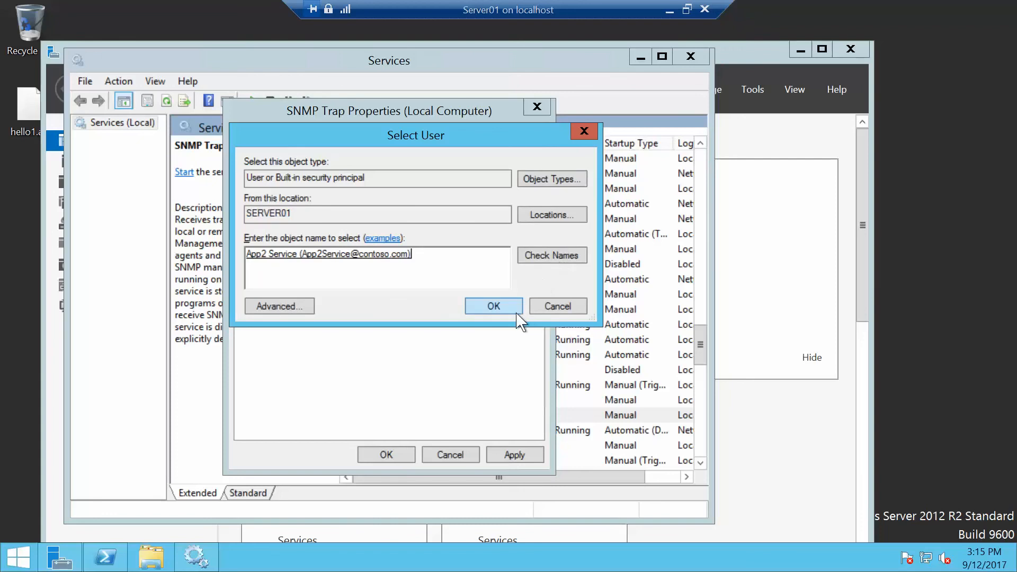
pyautogui.click(493, 306)
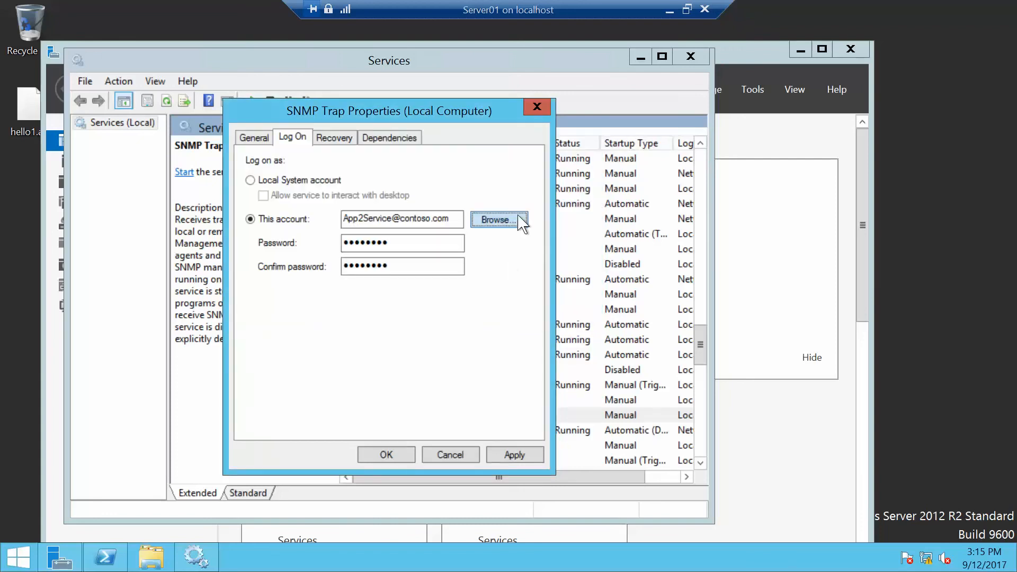
# Confirm the SNMP Trap logon settings and acknowledge the Log On As A Service notice.
pyautogui.click(397, 453)
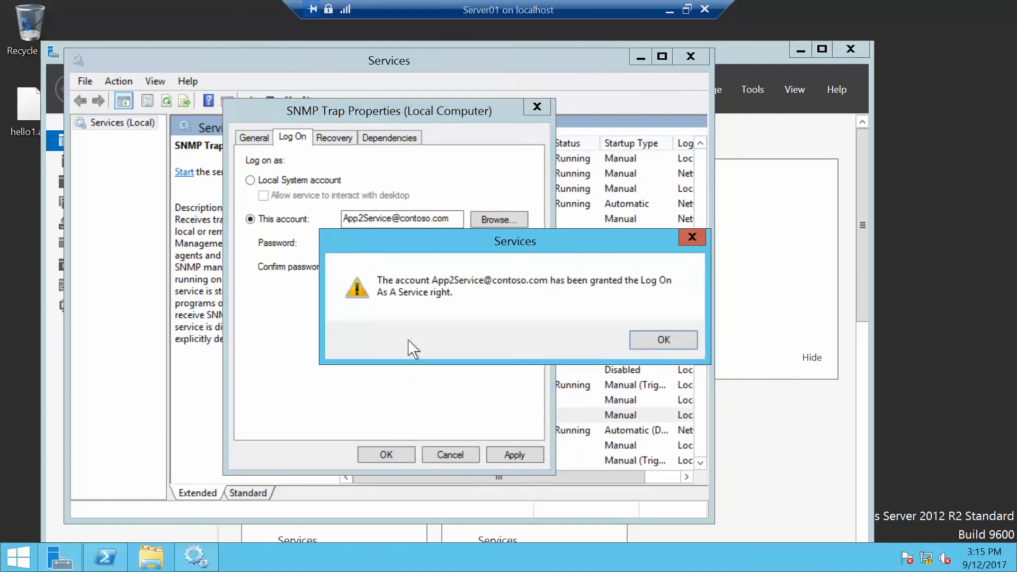
pyautogui.click(662, 341)
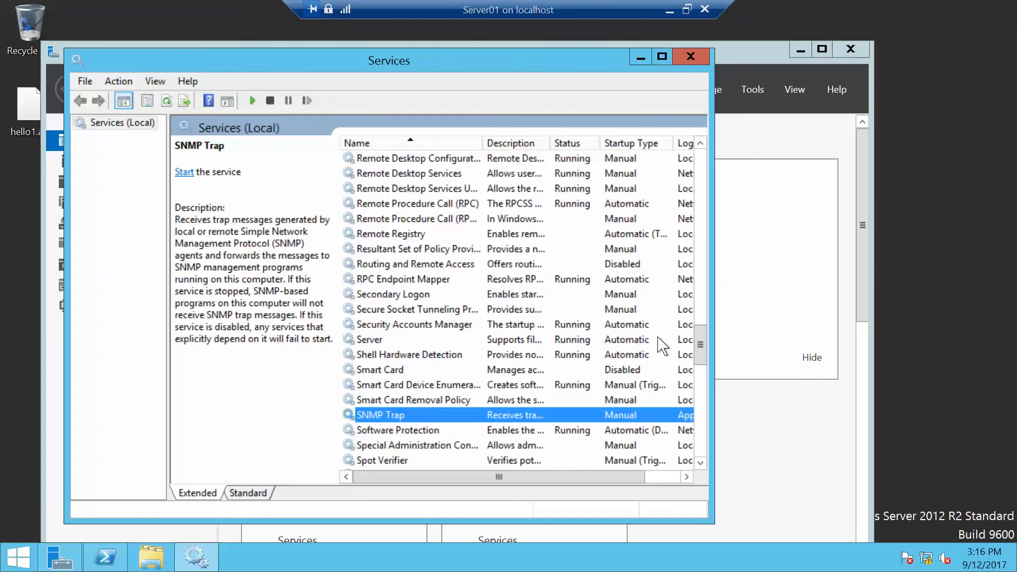
pyautogui.hotkey('alt', 'Tab')
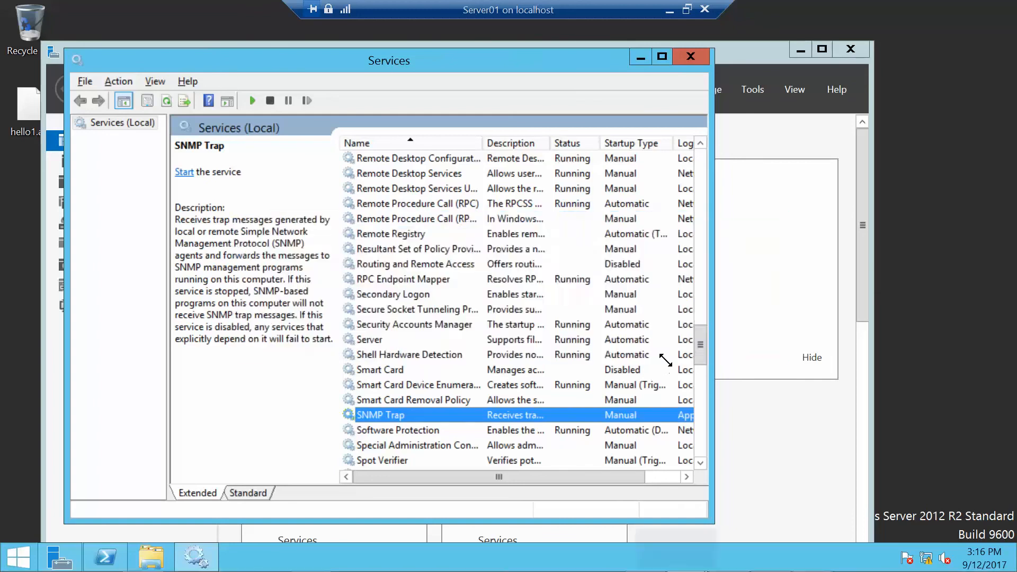